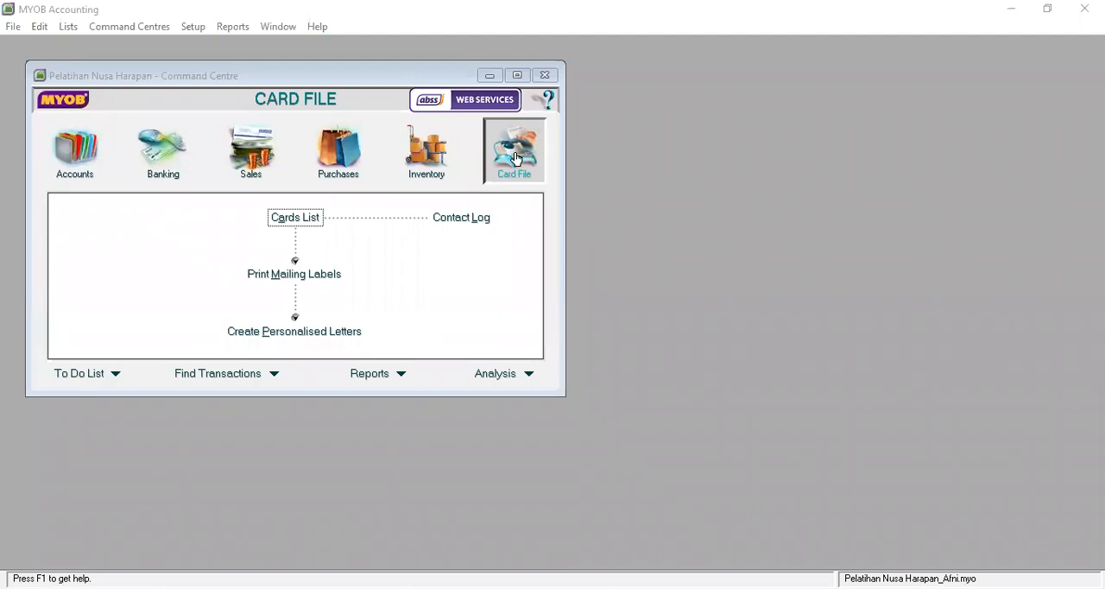
Step: Open the Cards List and review the profiles of the existing customers STIE UNIBA and STMIK
{"action": "left_click", "coordinate": [302, 223]}
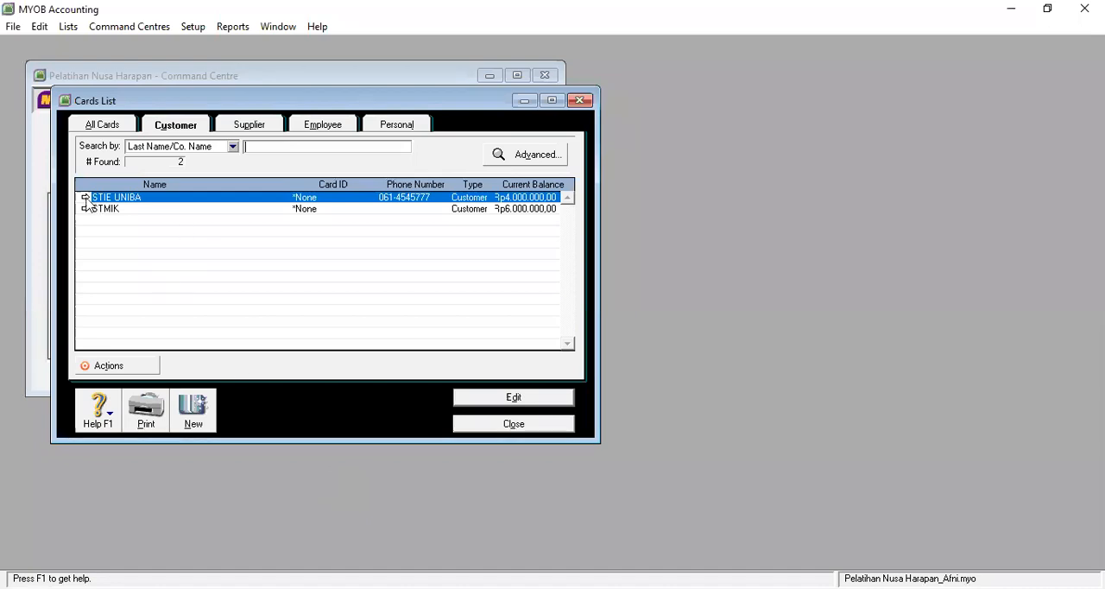
{"action": "left_click", "coordinate": [86, 199]}
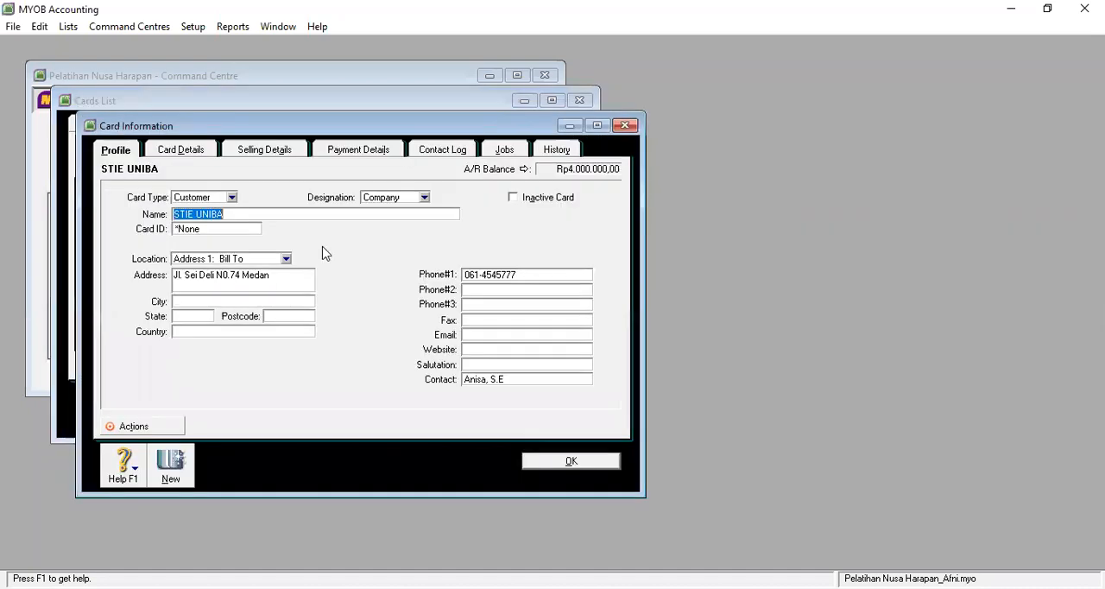
{"action": "left_click", "coordinate": [575, 463]}
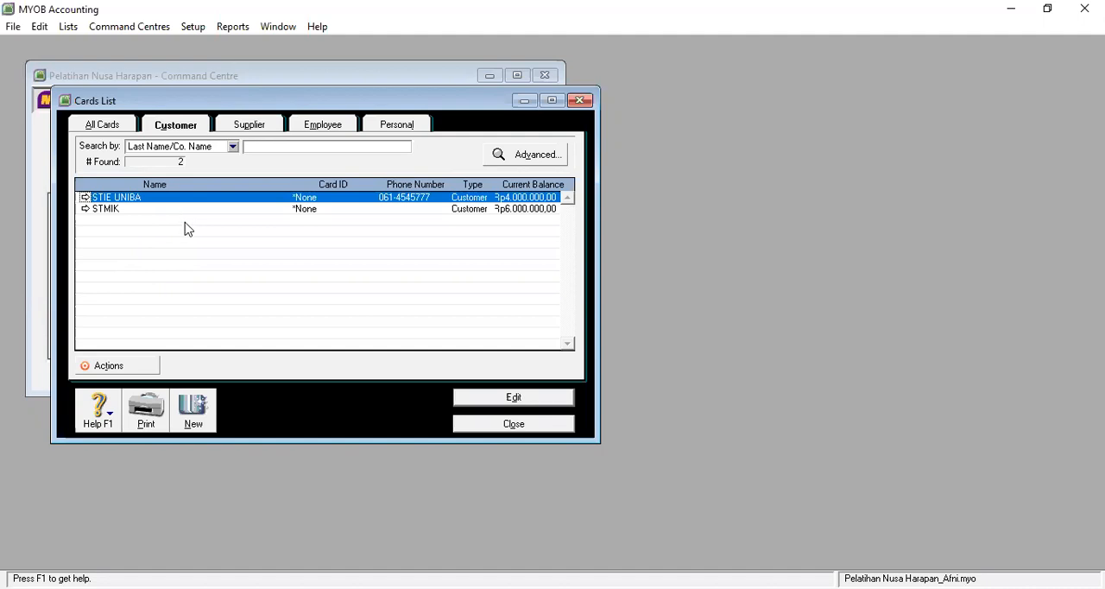
{"action": "left_click", "coordinate": [97, 208]}
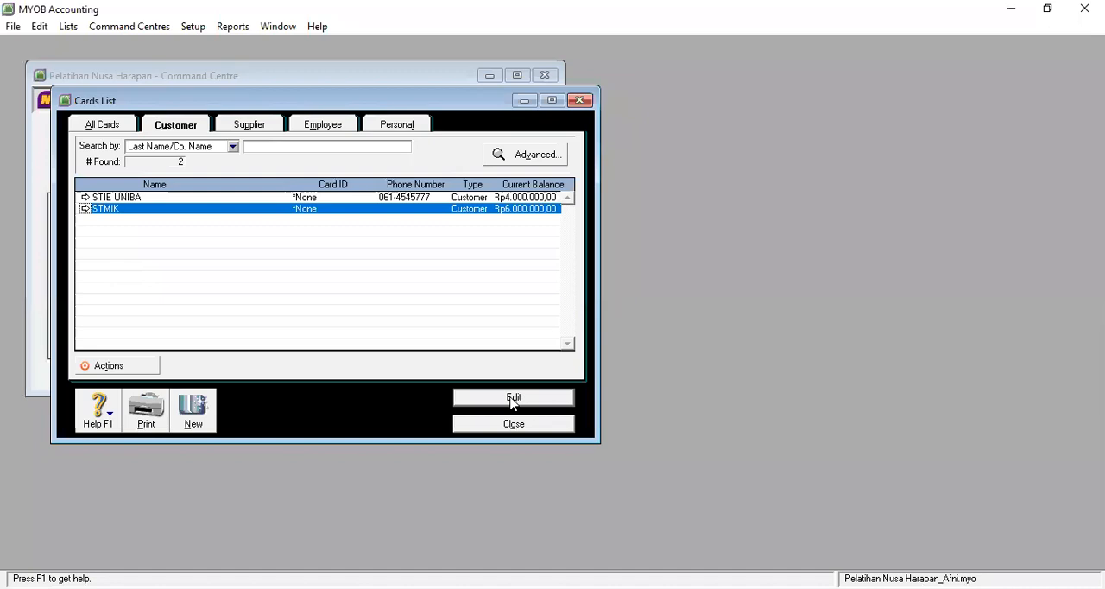
{"action": "left_click", "coordinate": [512, 398]}
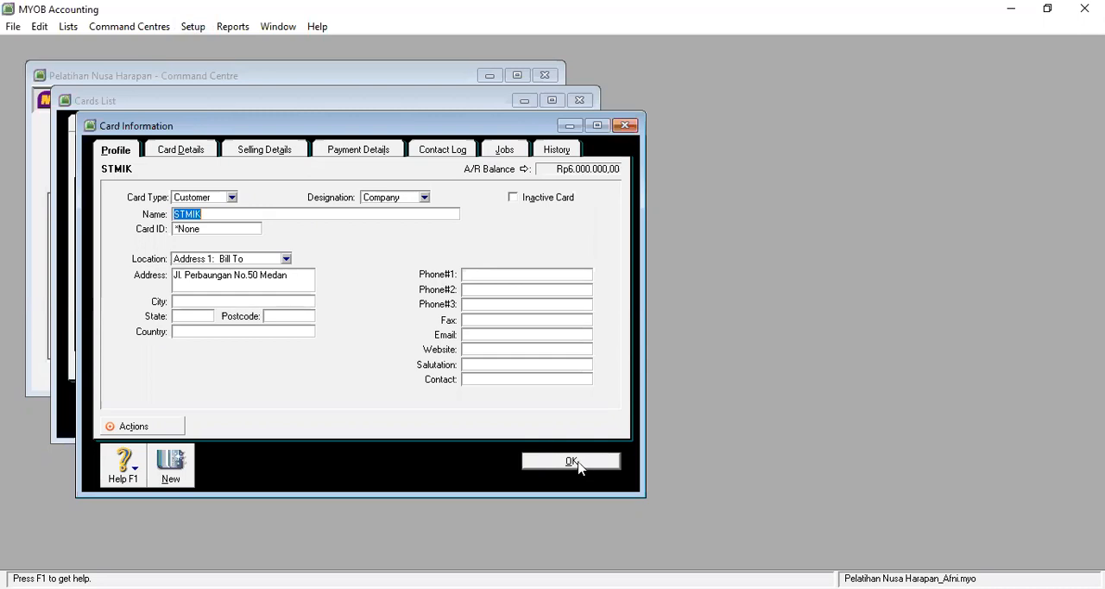
{"action": "left_click", "coordinate": [577, 463]}
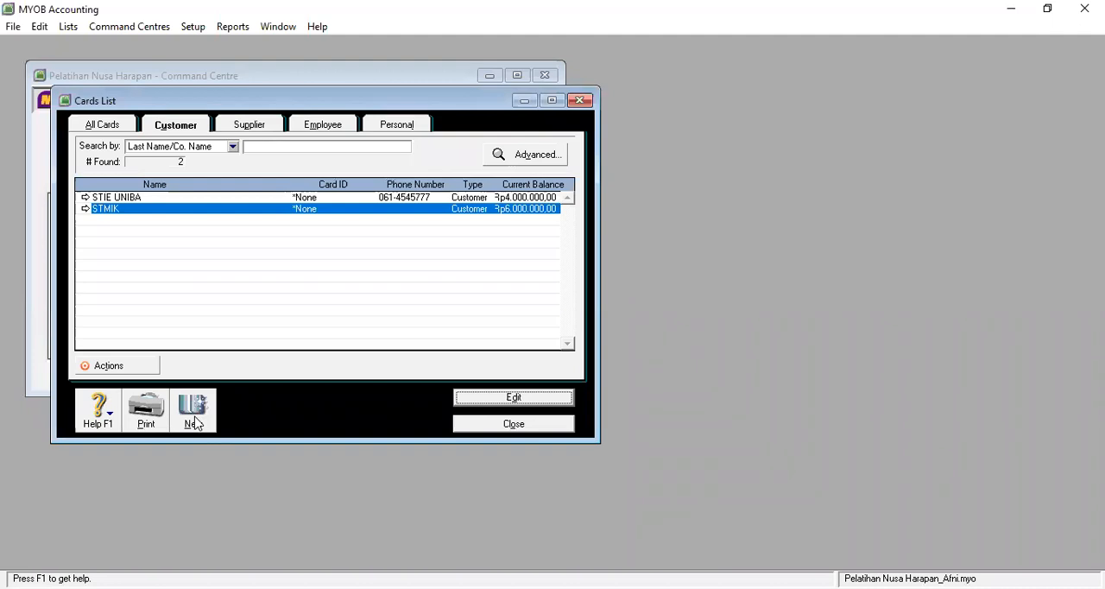
Step: Create a new customer card with the company name UNIKA
{"action": "left_click", "coordinate": [193, 413]}
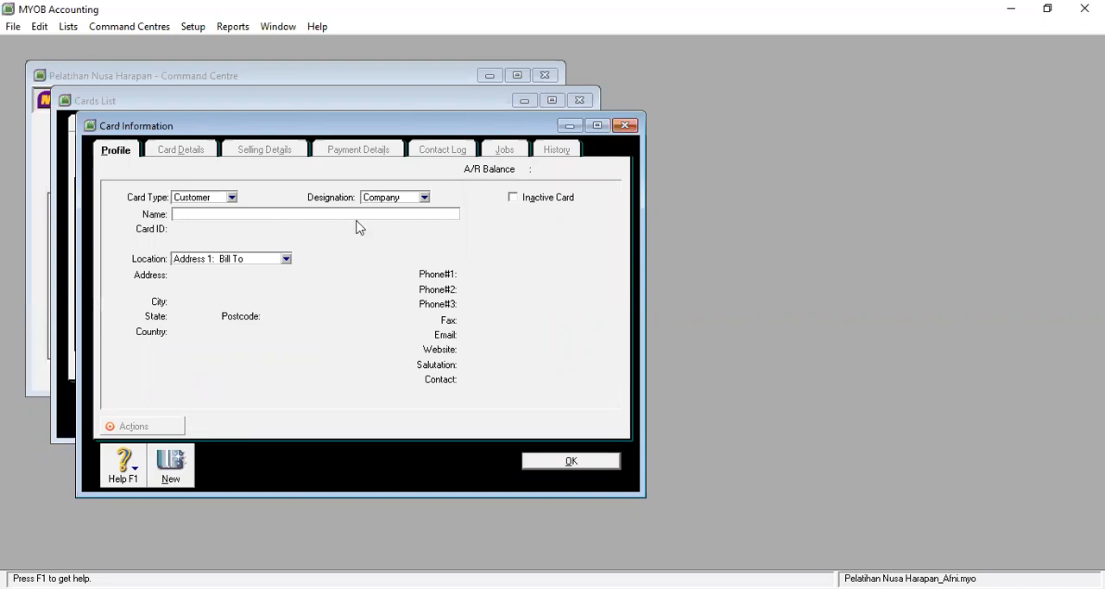
{"action": "type", "text": "UNIKA"}
{"action": "key", "text": "Tab"}
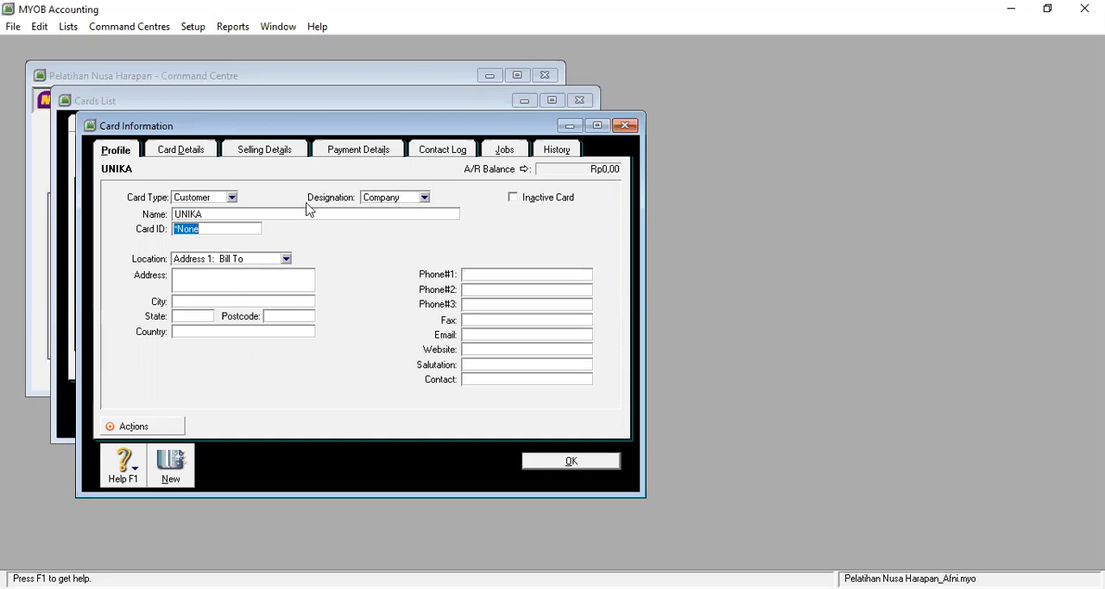
Step: Enter the customer's street address in the UNIKA card profile
{"action": "left_click", "coordinate": [196, 276]}
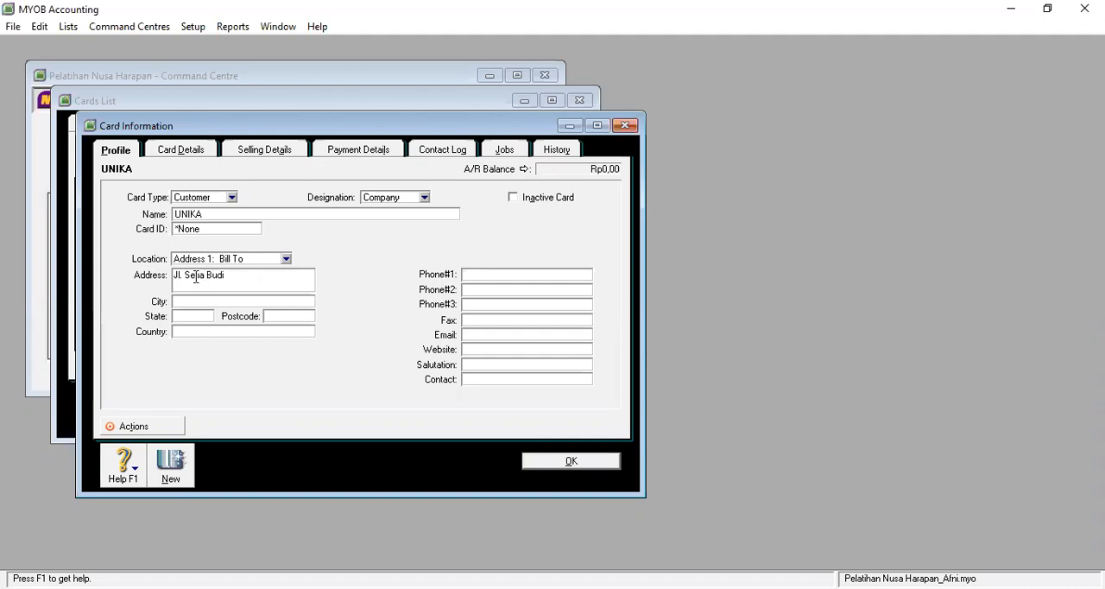
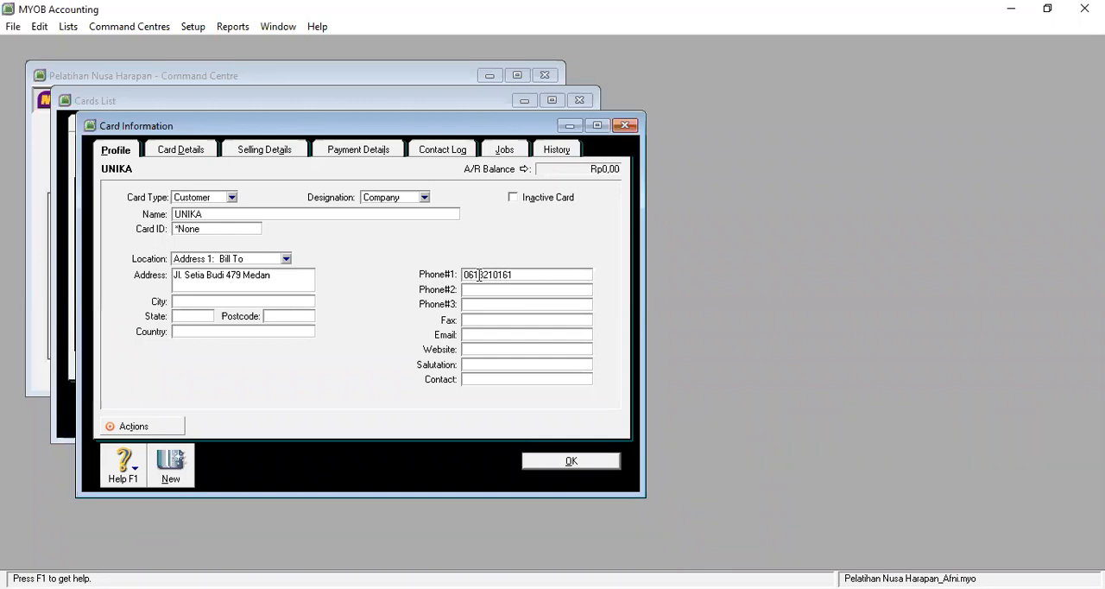
Step: Fill in the contact person's name for UNIKA and save the customer card
{"action": "left_click", "coordinate": [498, 382]}
{"action": "type", "text": "R"}
{"action": "type", "text": "udi"}
{"action": "type", "text": ", An"}
{"action": "type", "text": "d"}
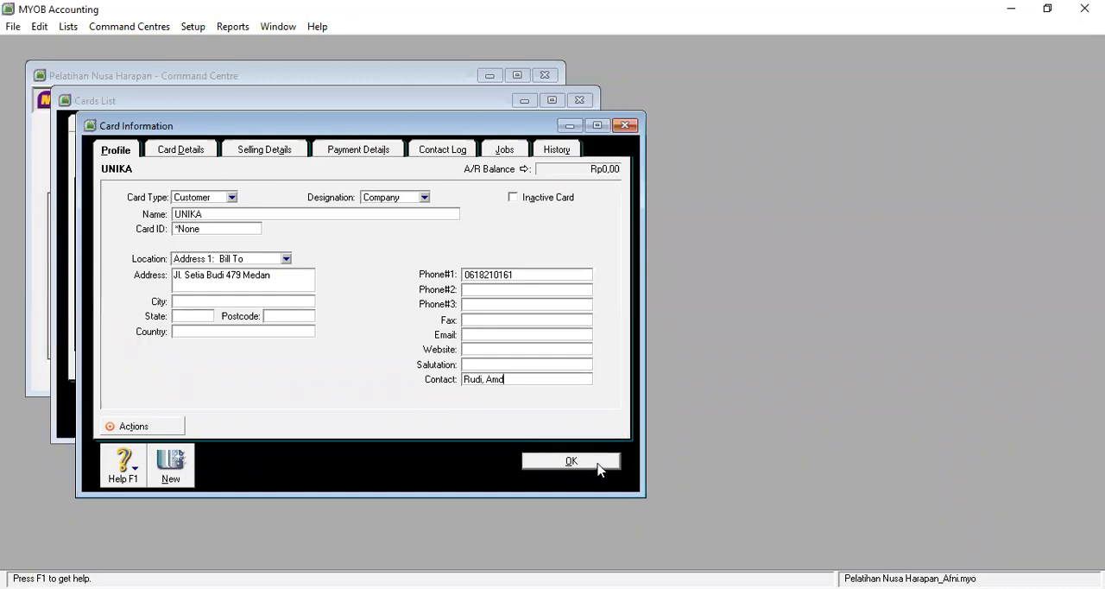
{"action": "left_click", "coordinate": [599, 466]}
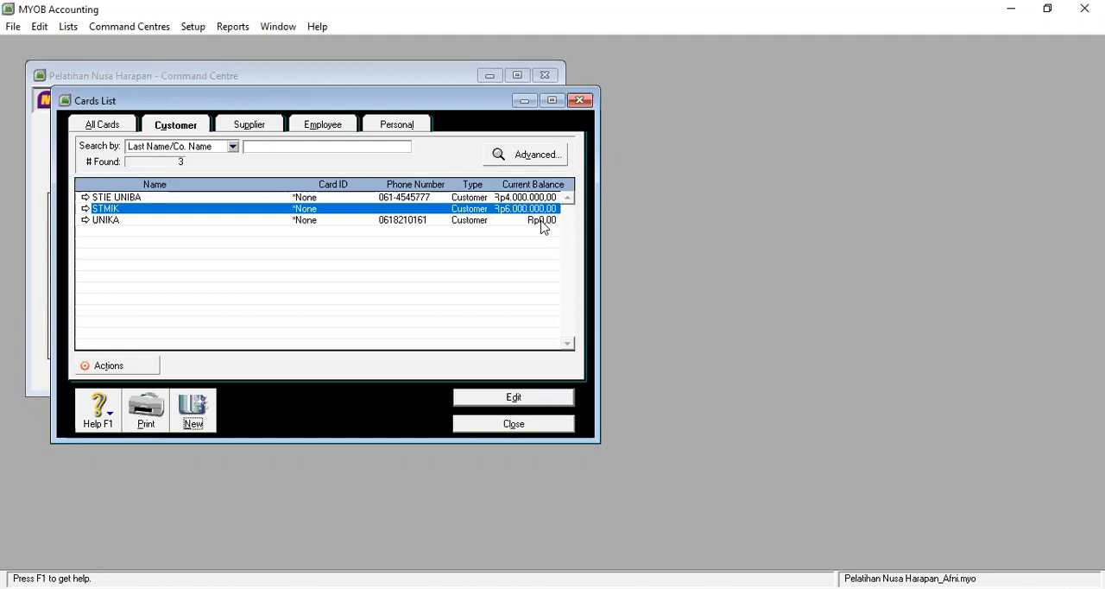
Step: Check the opening balance details of STIE UNIBA in the Customer Balances setup and close it
{"action": "left_click", "coordinate": [193, 28]}
{"action": "left_click", "coordinate": [242, 67]}
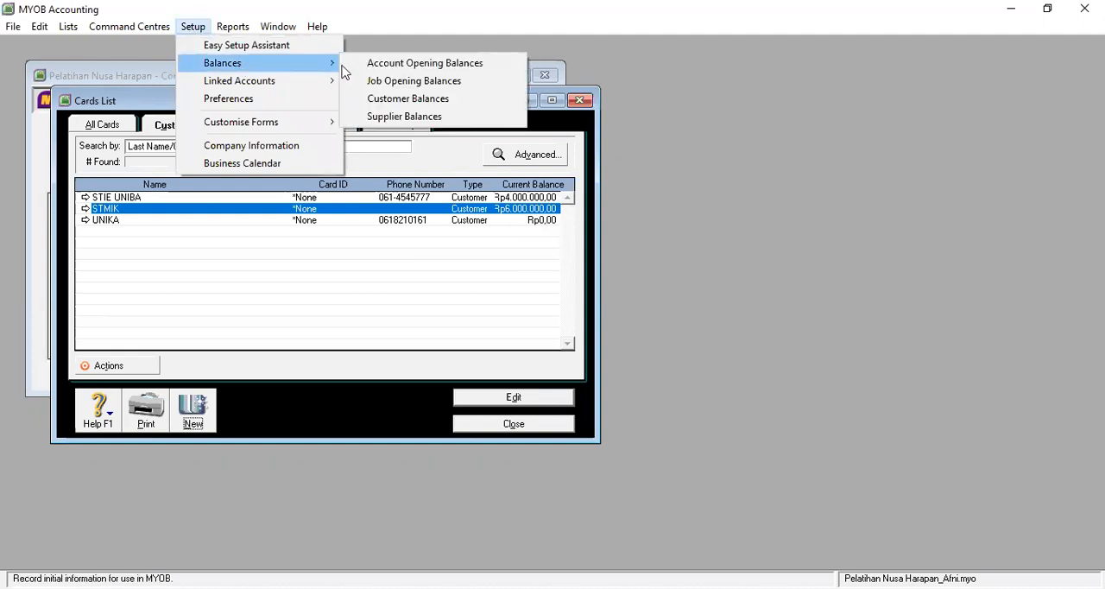
{"action": "left_click", "coordinate": [400, 104]}
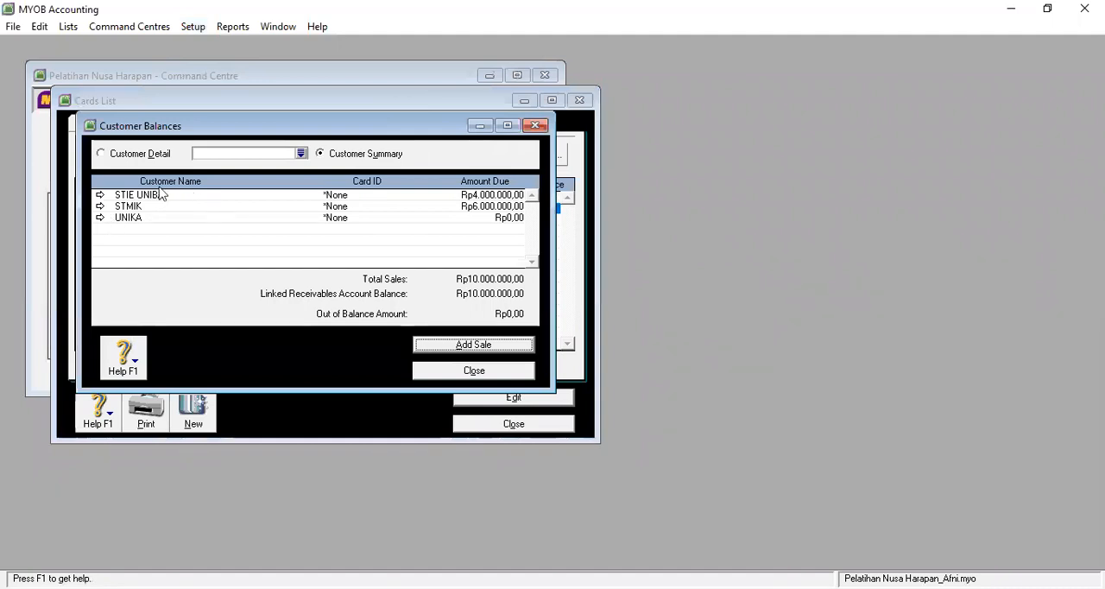
{"action": "left_click", "coordinate": [100, 196]}
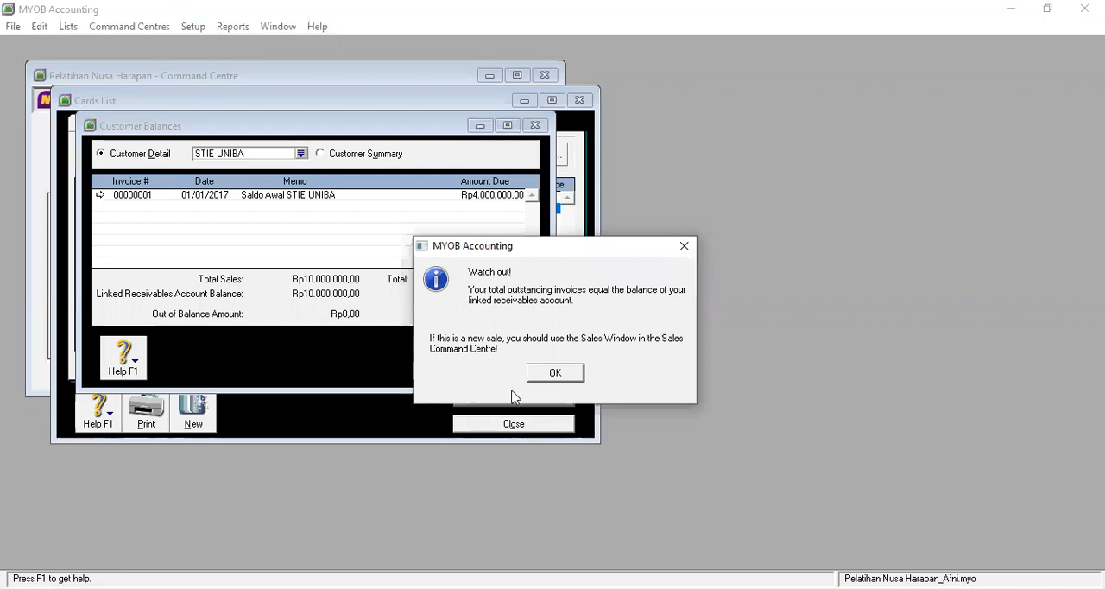
{"action": "key", "text": "Return"}
{"action": "left_click", "coordinate": [513, 405]}
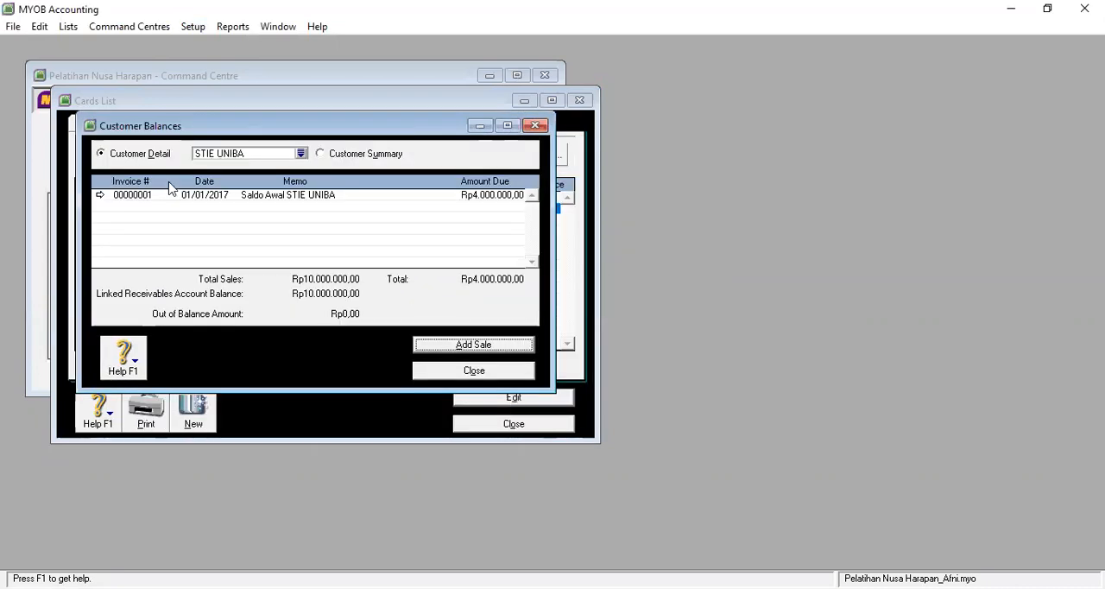
{"action": "left_click", "coordinate": [509, 372]}
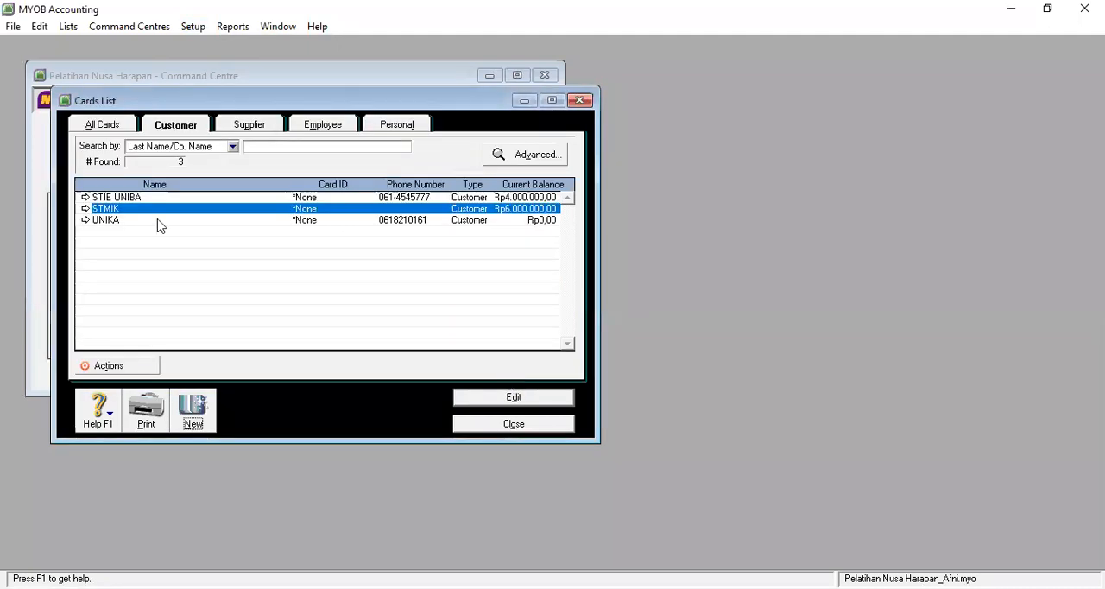
Step: Review the UNIKA customer card and its entry in the Customer Balances setup, closing both and the Cards List
{"action": "left_click", "coordinate": [85, 221]}
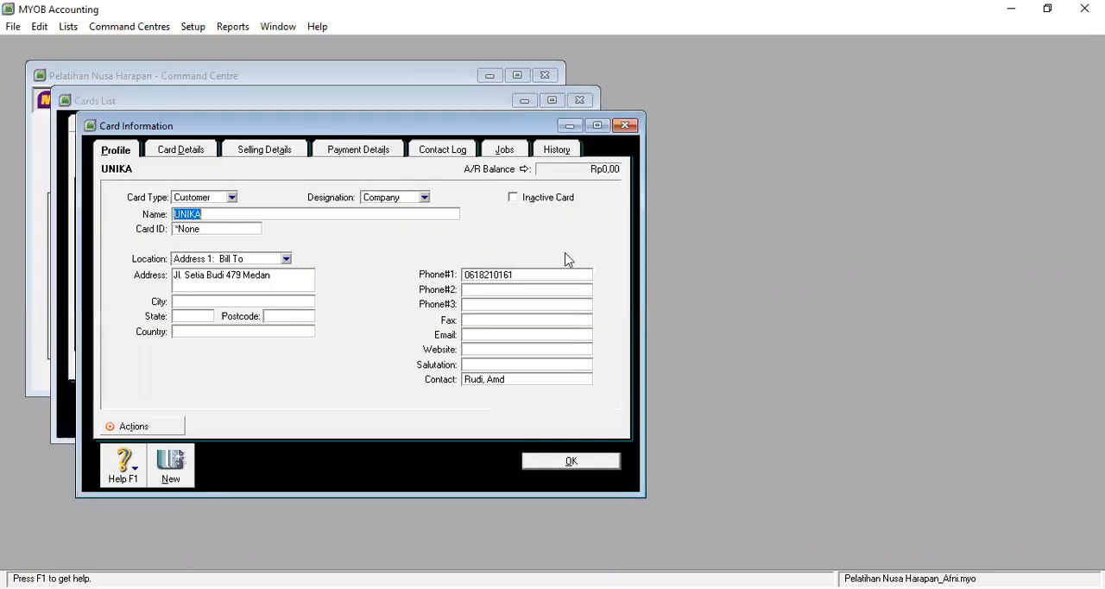
{"action": "left_click", "coordinate": [576, 464]}
{"action": "left_click", "coordinate": [194, 28]}
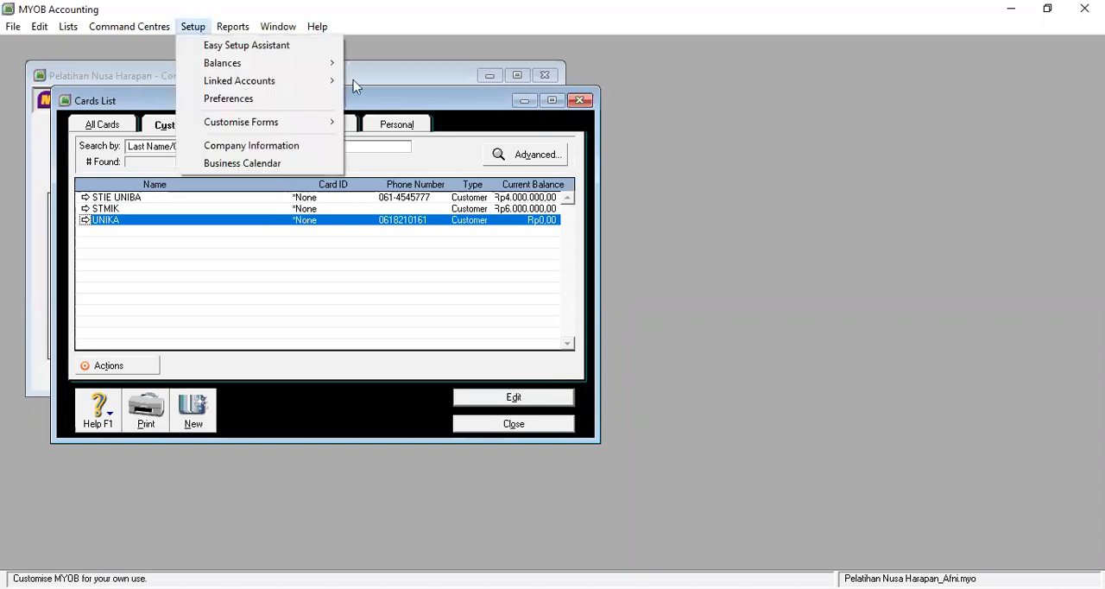
{"action": "mouse_move", "coordinate": [277, 67]}
{"action": "left_click", "coordinate": [393, 101]}
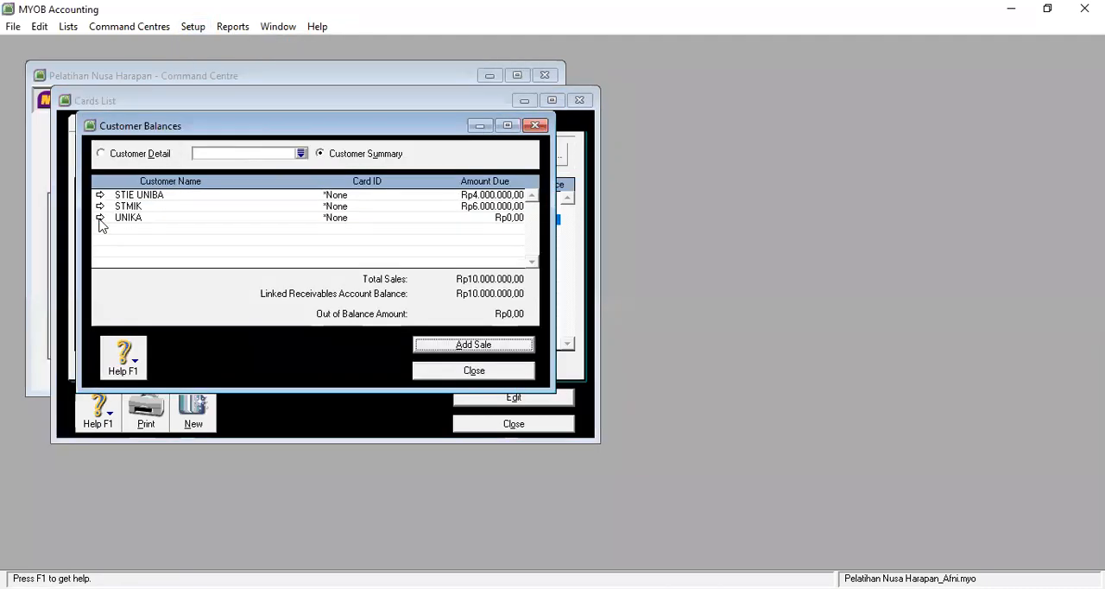
{"action": "left_click", "coordinate": [100, 218]}
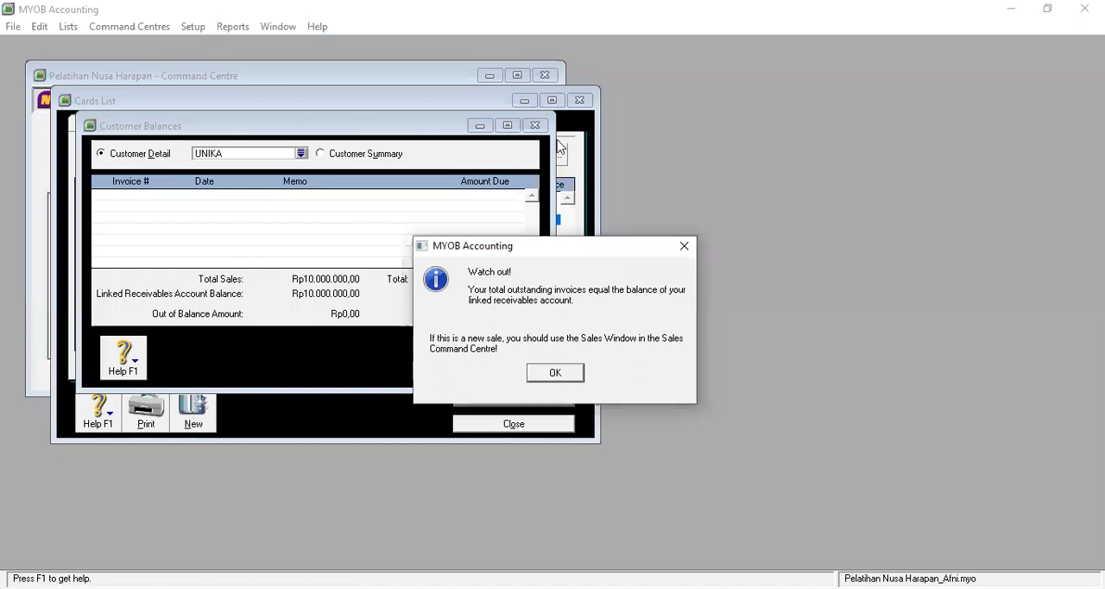
{"action": "key", "text": "Return"}
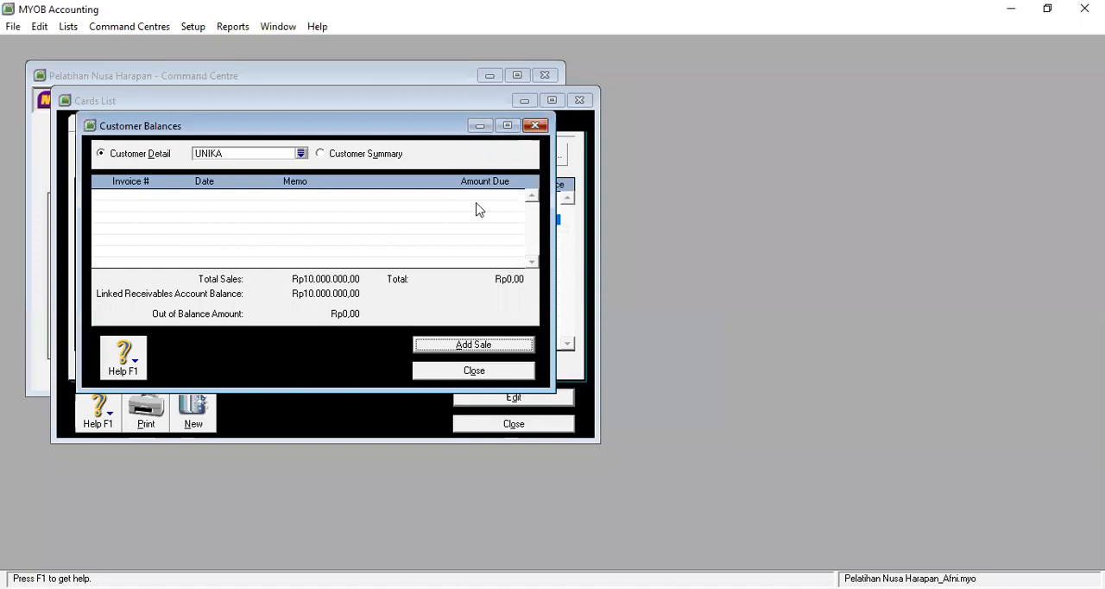
{"action": "key", "text": "Escape"}
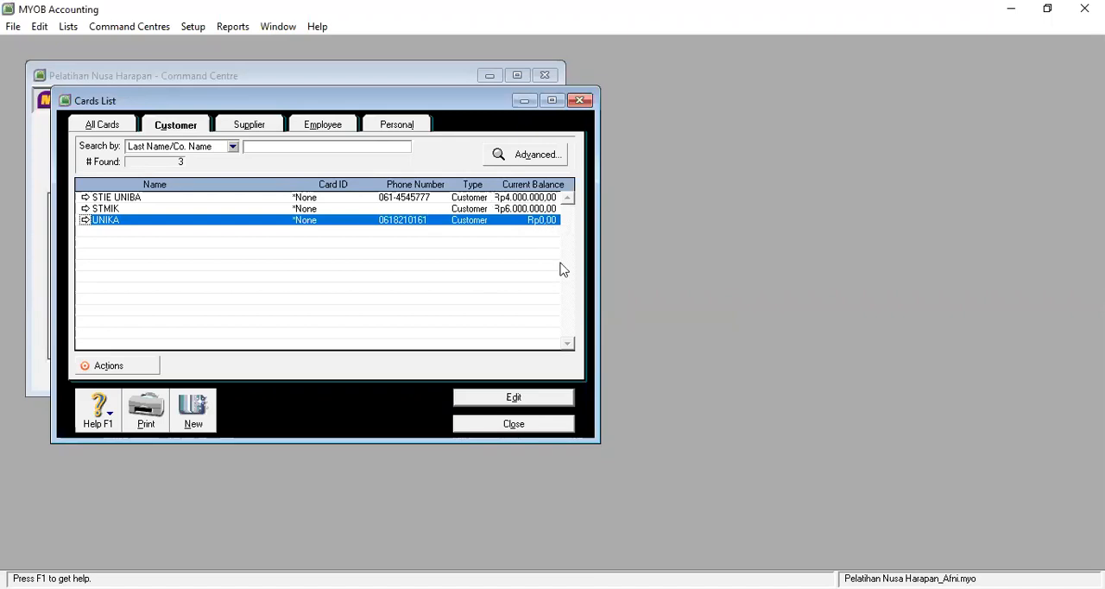
{"action": "left_click", "coordinate": [518, 432]}
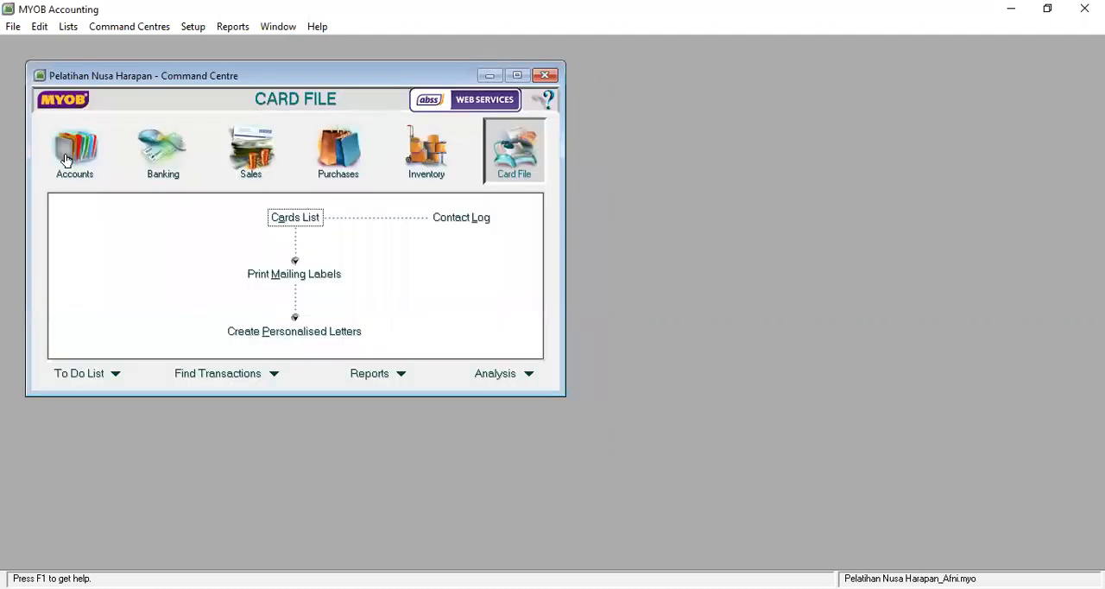
Step: Review the asset accounts and their balances in the Accounts List and close it
{"action": "left_click", "coordinate": [113, 146]}
{"action": "left_click", "coordinate": [94, 131]}
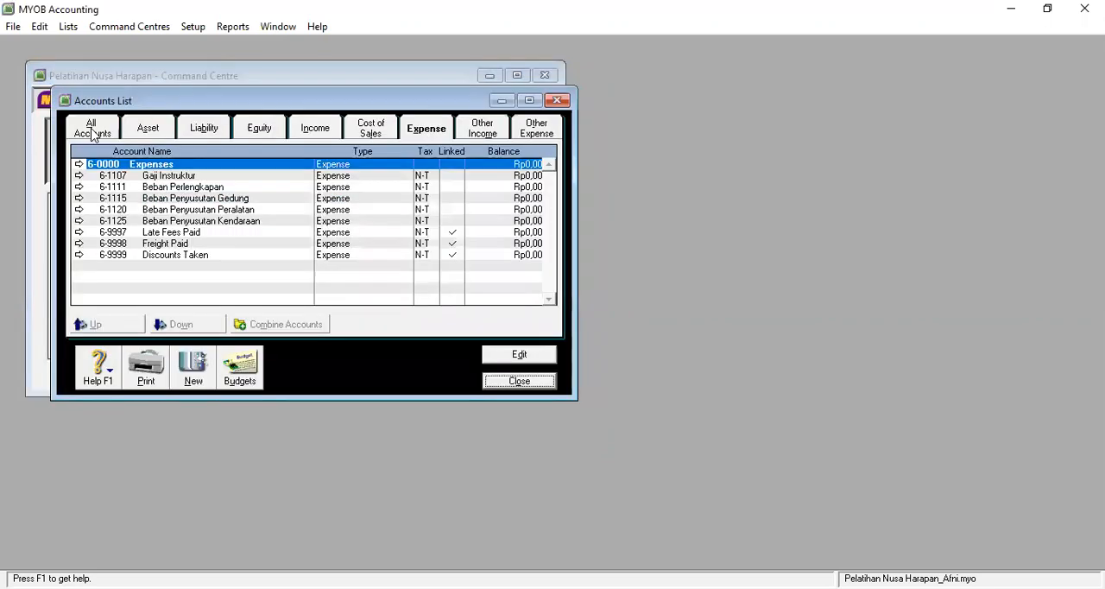
{"action": "left_click", "coordinate": [144, 129]}
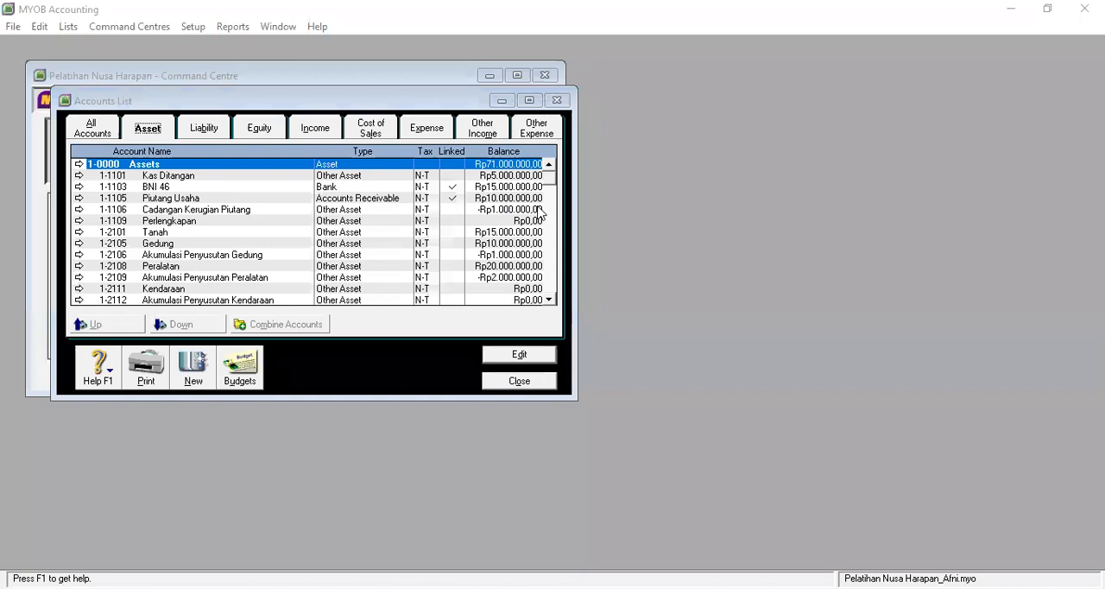
{"action": "left_click", "coordinate": [525, 385]}
Step: Create a new supplier card with the company name Toko Yosa from the Cards List
{"action": "left_click", "coordinate": [518, 166]}
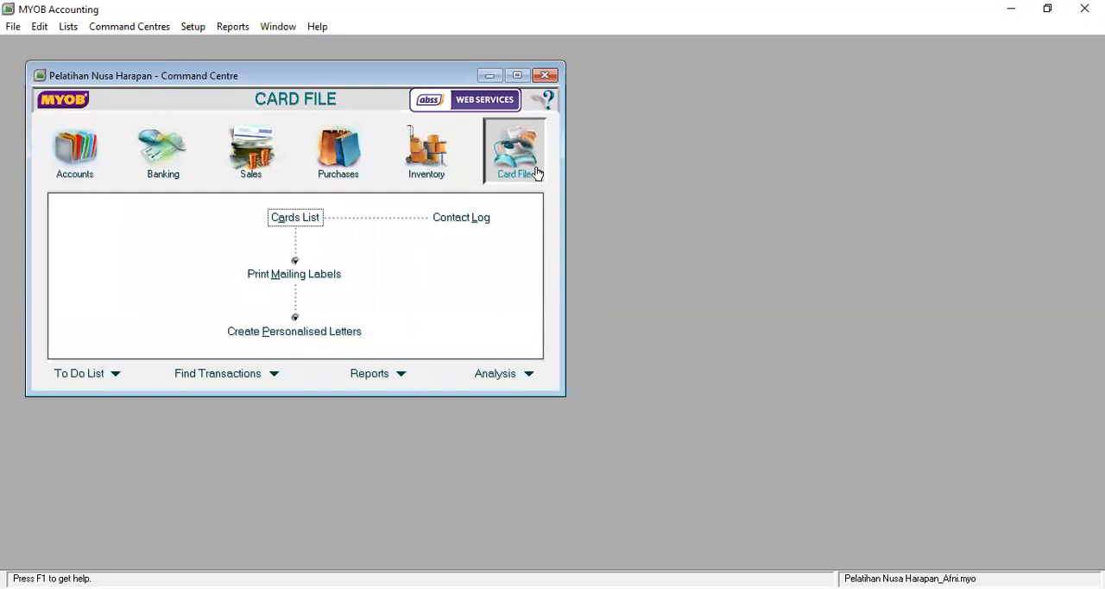
{"action": "left_click", "coordinate": [281, 222]}
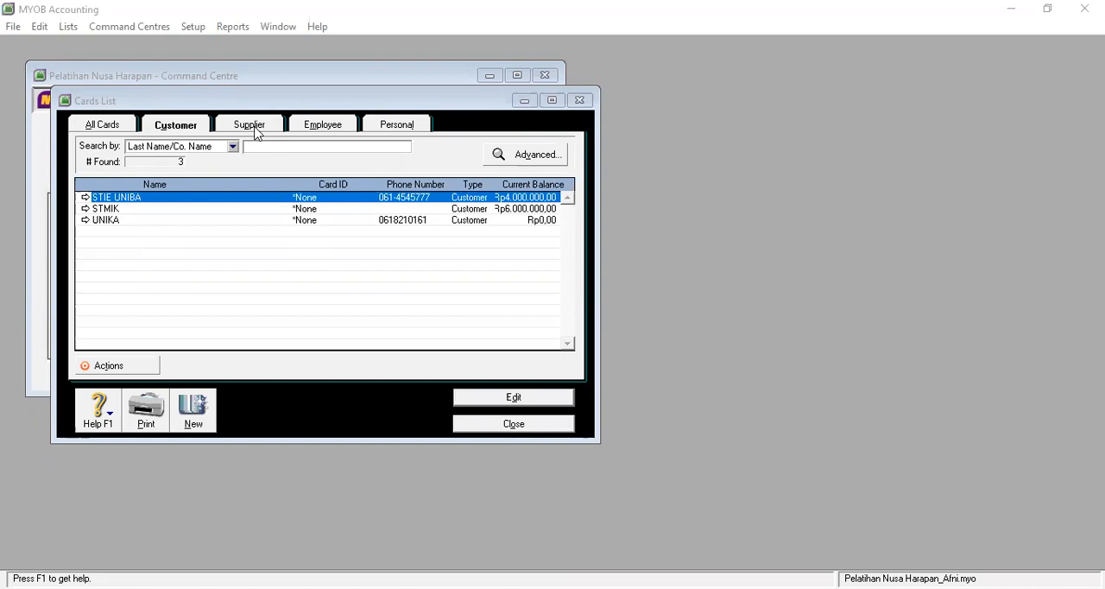
{"action": "left_click", "coordinate": [195, 413]}
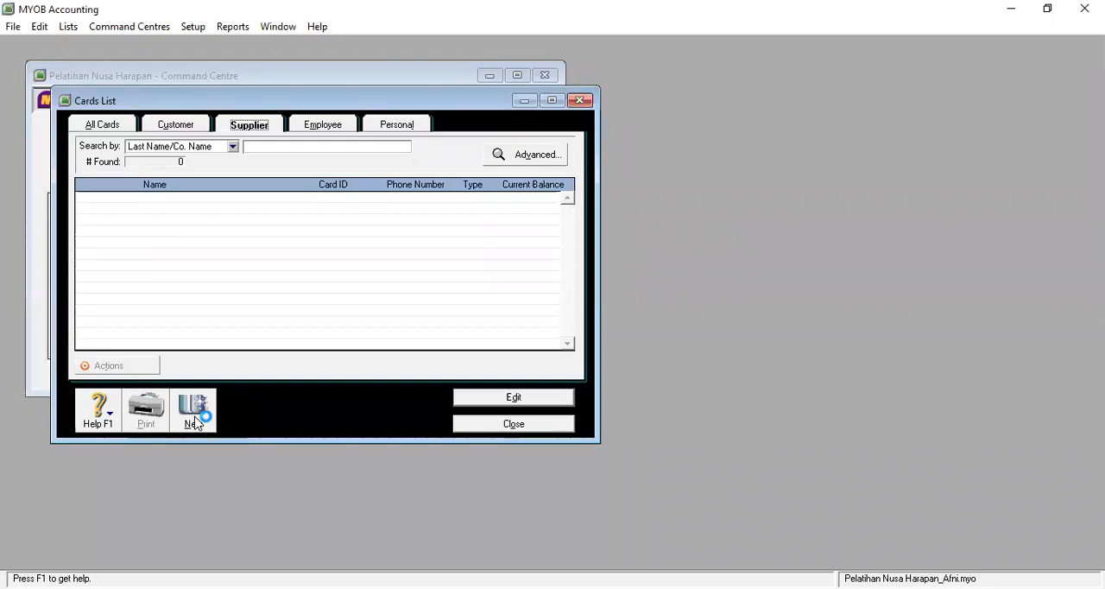
{"action": "left_click", "coordinate": [193, 413]}
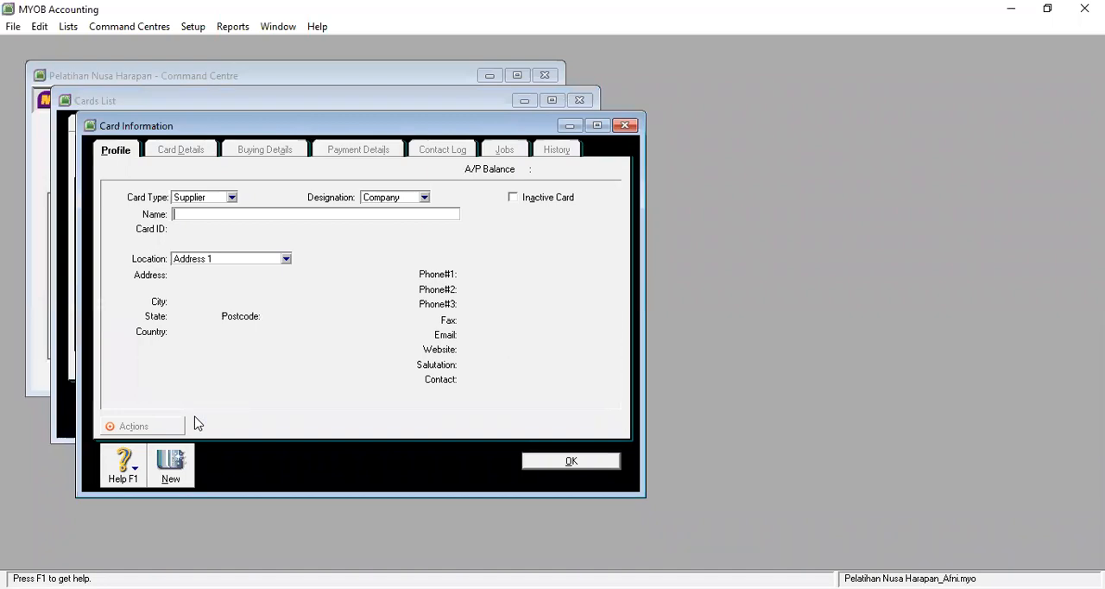
{"action": "type", "text": "T"}
{"action": "type", "text": "O"}
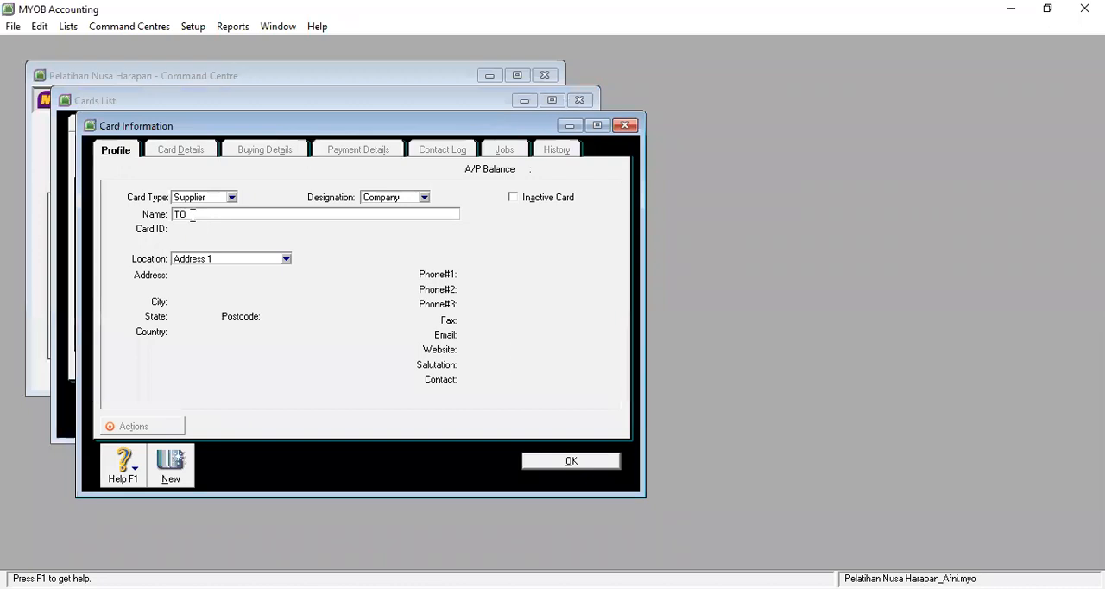
{"action": "key", "text": "BackSpace"}
{"action": "type", "text": "oko Yosa"}
{"action": "key", "text": "Tab"}
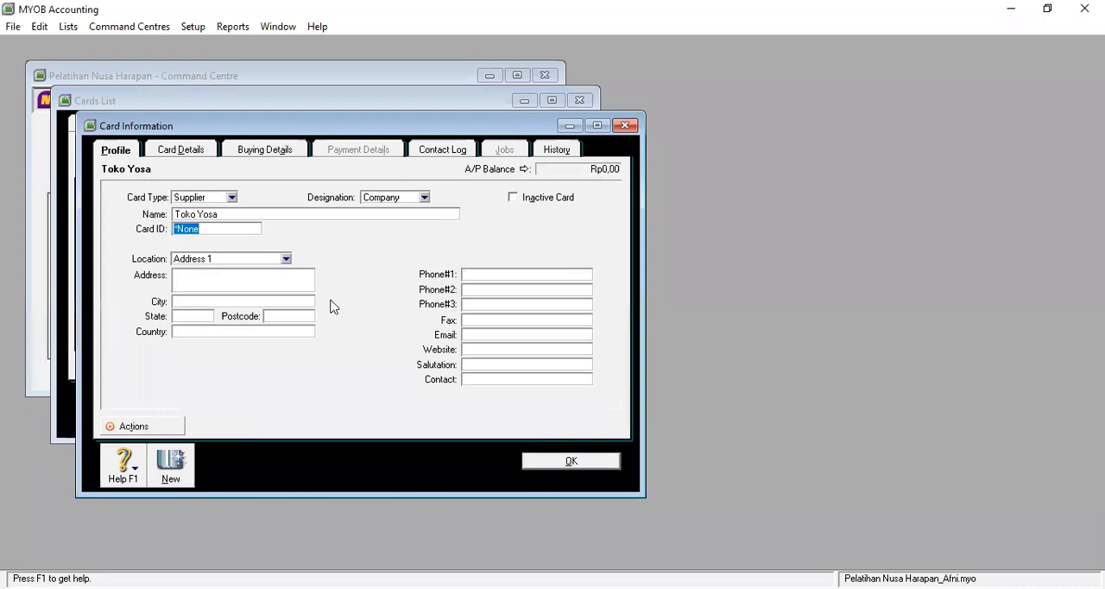
Step: Enter the supplier's street address in the Toko Yosa card profile
{"action": "left_click", "coordinate": [222, 276]}
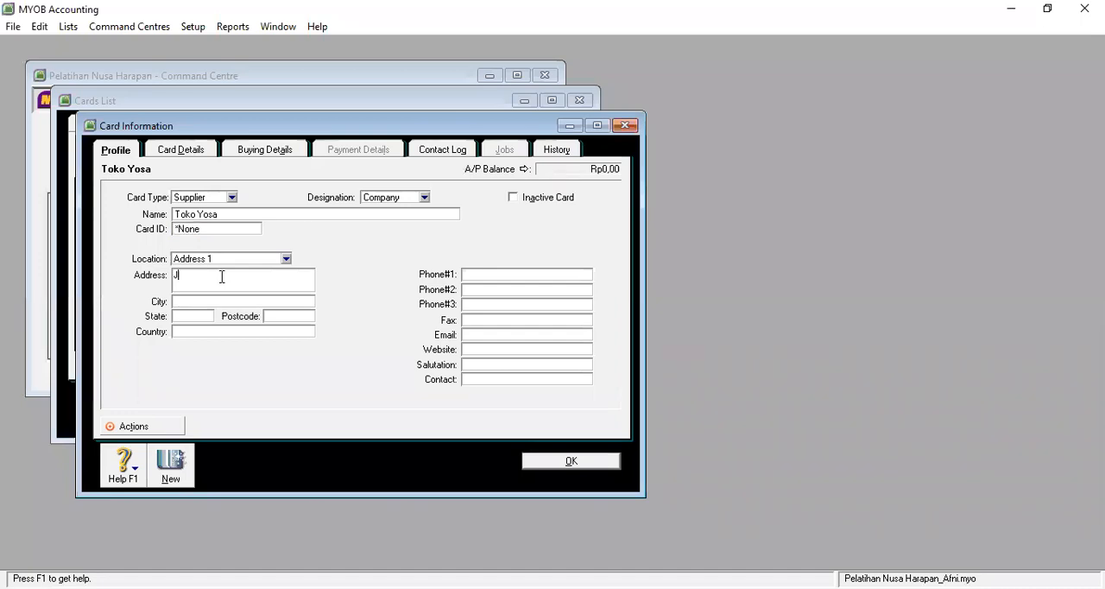
Step: Enter the contact person's name in the Toko Yosa supplier card and save the card
{"action": "left_click", "coordinate": [501, 379]}
{"action": "type", "text": "Sutant"}
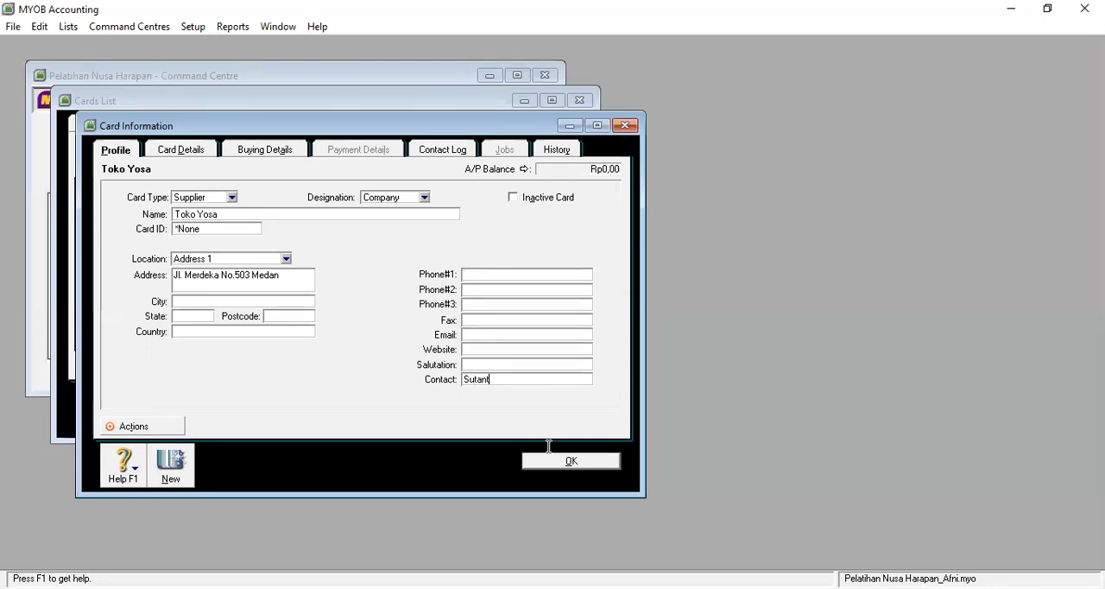
{"action": "type", "text": "i, Amd"}
{"action": "left_click", "coordinate": [569, 464]}
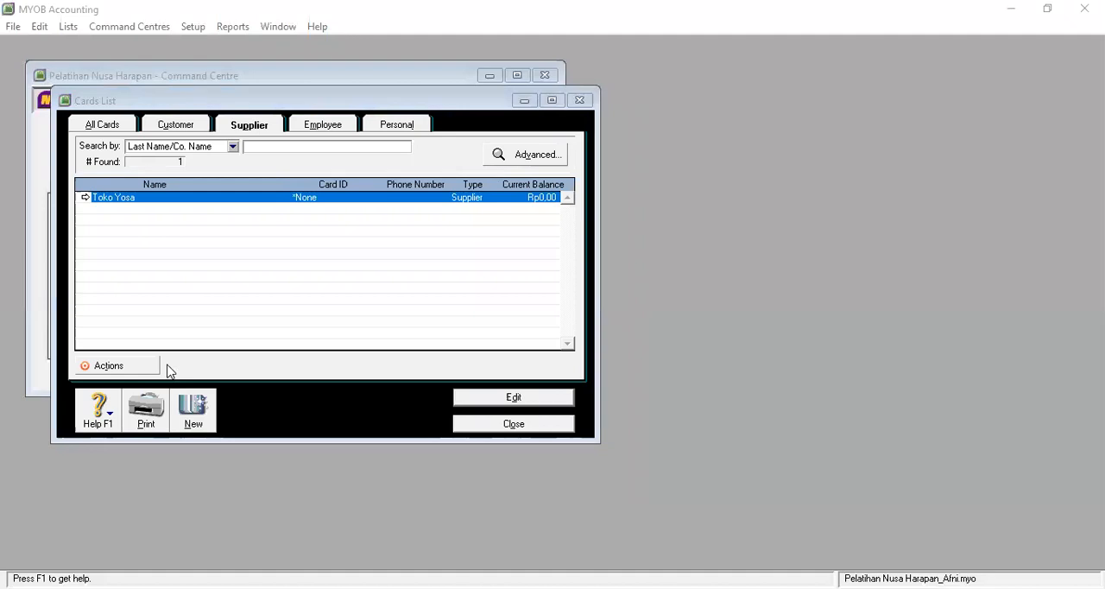
Step: Create a new supplier card with the company name UD Dino from the Cards List
{"action": "left_click", "coordinate": [194, 413]}
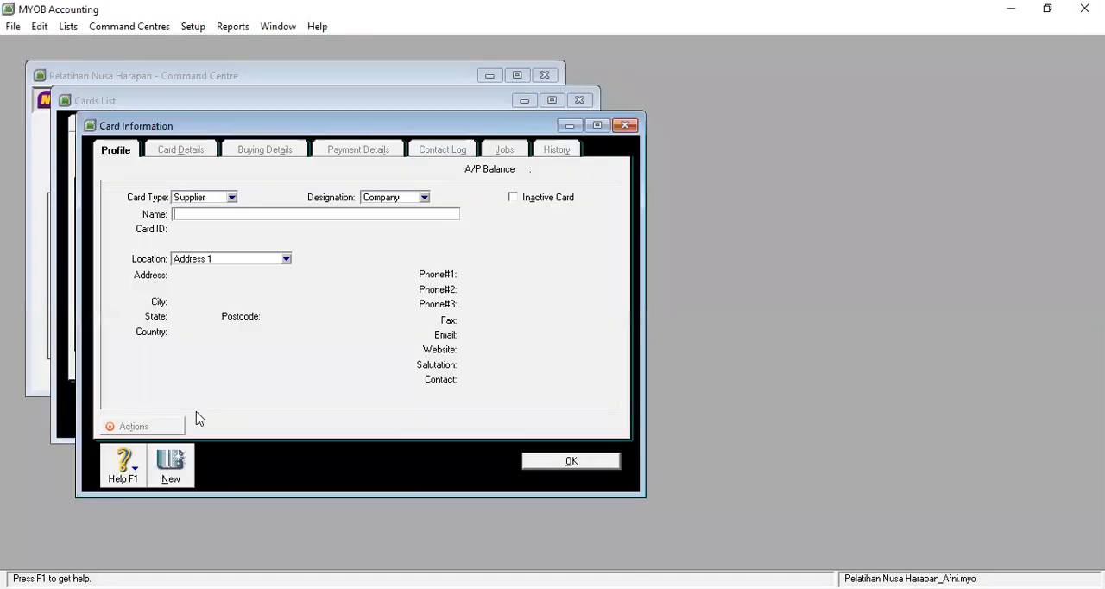
{"action": "type", "text": "UD Dino"}
Step: Enter the supplier's street address in the UD Dino card profile
{"action": "left_click", "coordinate": [199, 281]}
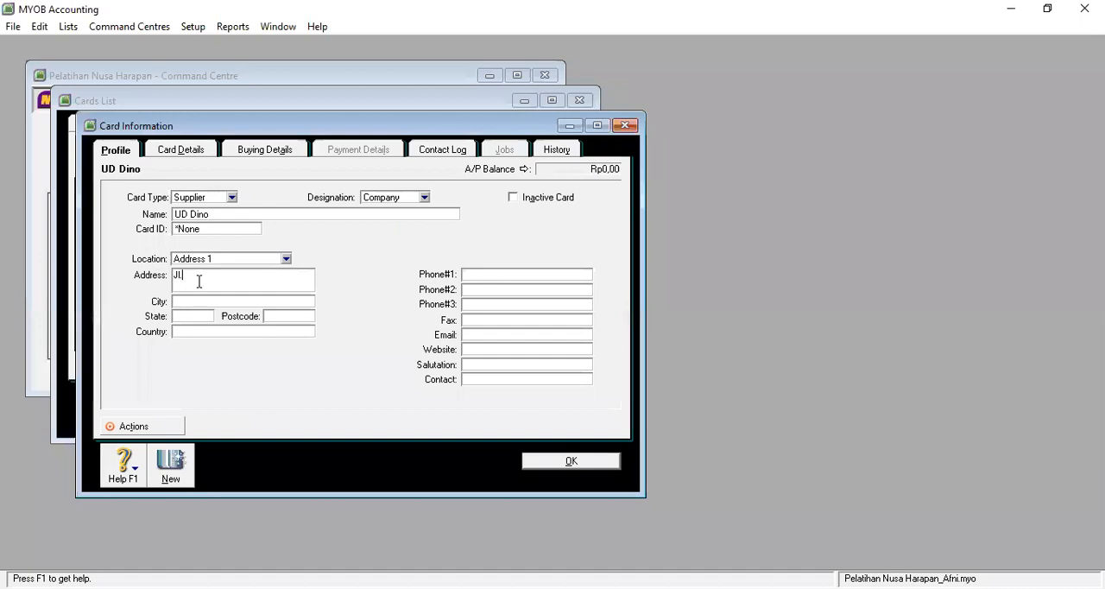
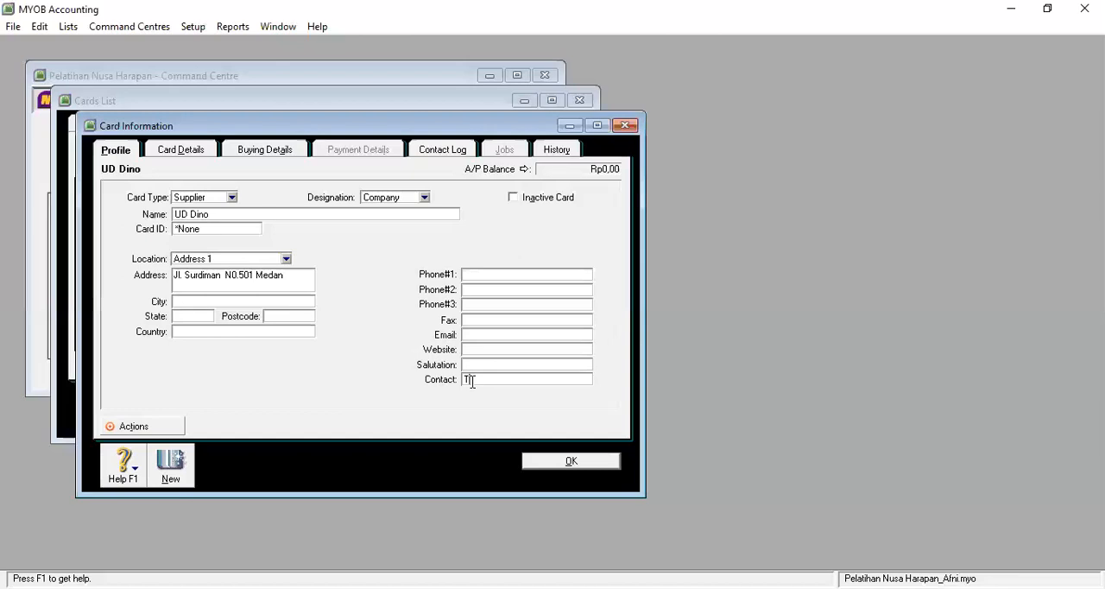
Step: Enter the contact person's name in the UD Dino supplier card and save the card
{"action": "type", "text": "ino, S.Si"}
{"action": "left_click", "coordinate": [578, 463]}
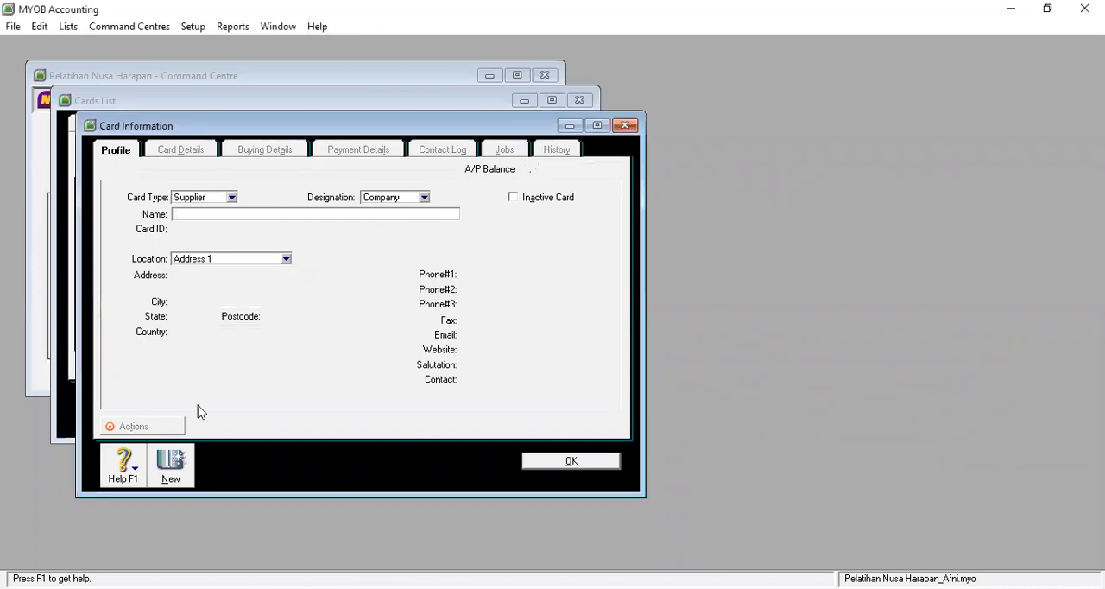
Step: Create a new supplier card with the company name Toko Mariawan
{"action": "type", "text": "Toko Mariawan"}
{"action": "key", "text": "Tab"}
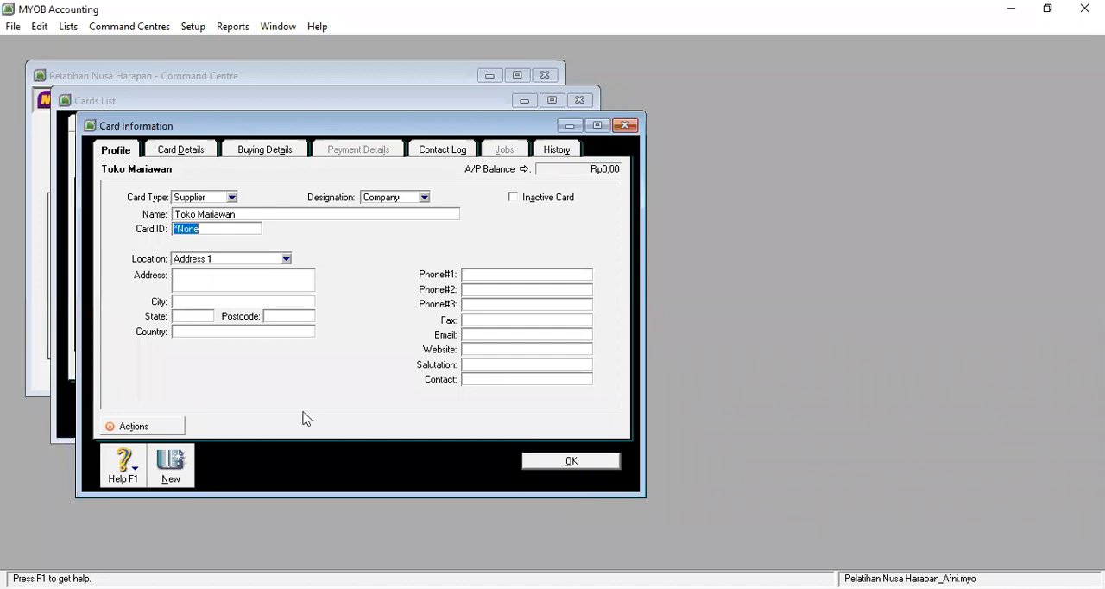
Step: Enter the supplier's street address in the Toko Mariawan card profile
{"action": "left_click", "coordinate": [209, 278]}
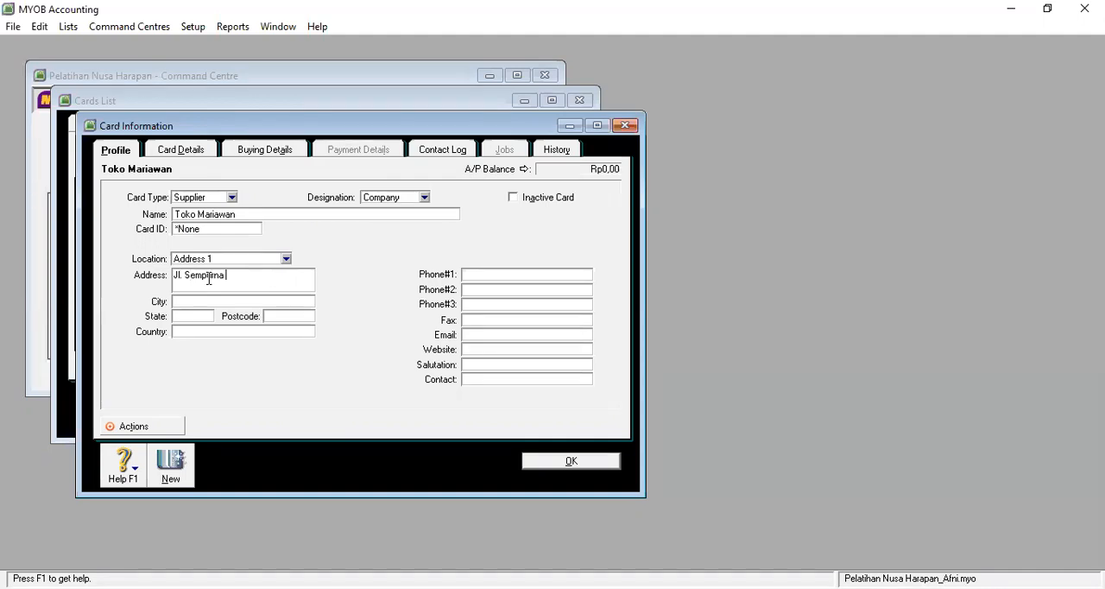
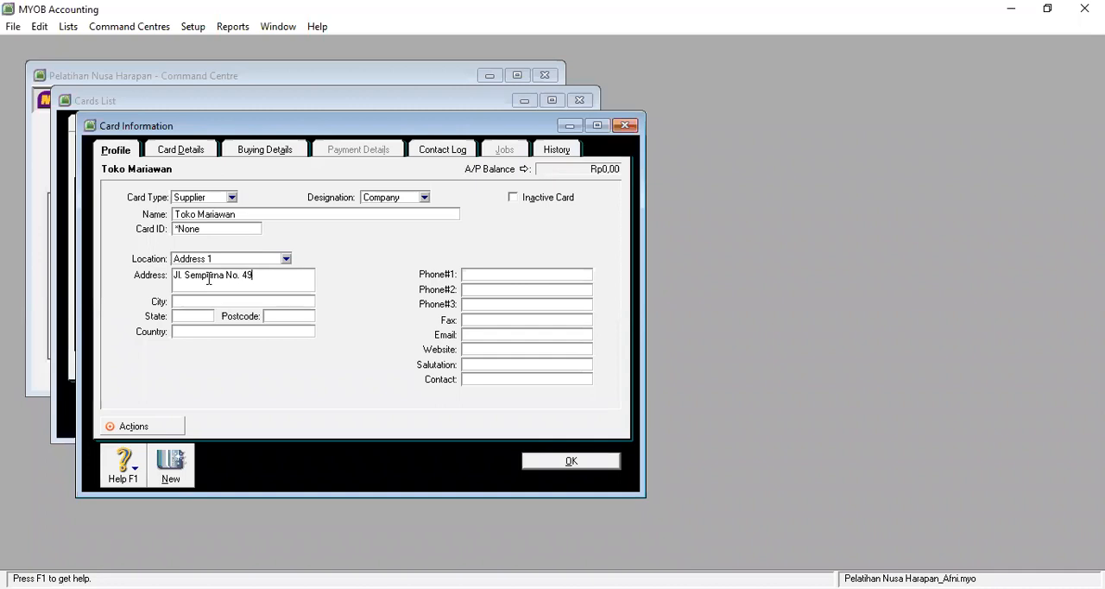
Step: Enter the contact person's name in the Toko Mariawan supplier card and save the card
{"action": "type", "text": "Ahma"}
{"action": "type", "text": "d"}
{"action": "type", "text": ", S"}
{"action": "type", "text": "."}
{"action": "type", "text": "E"}
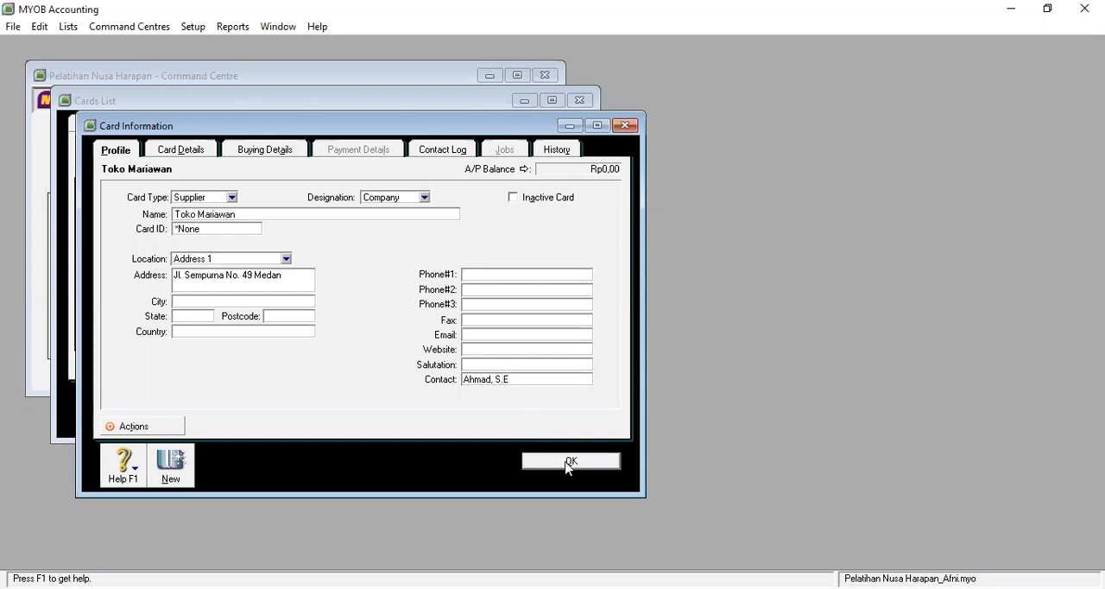
{"action": "left_click", "coordinate": [568, 462]}
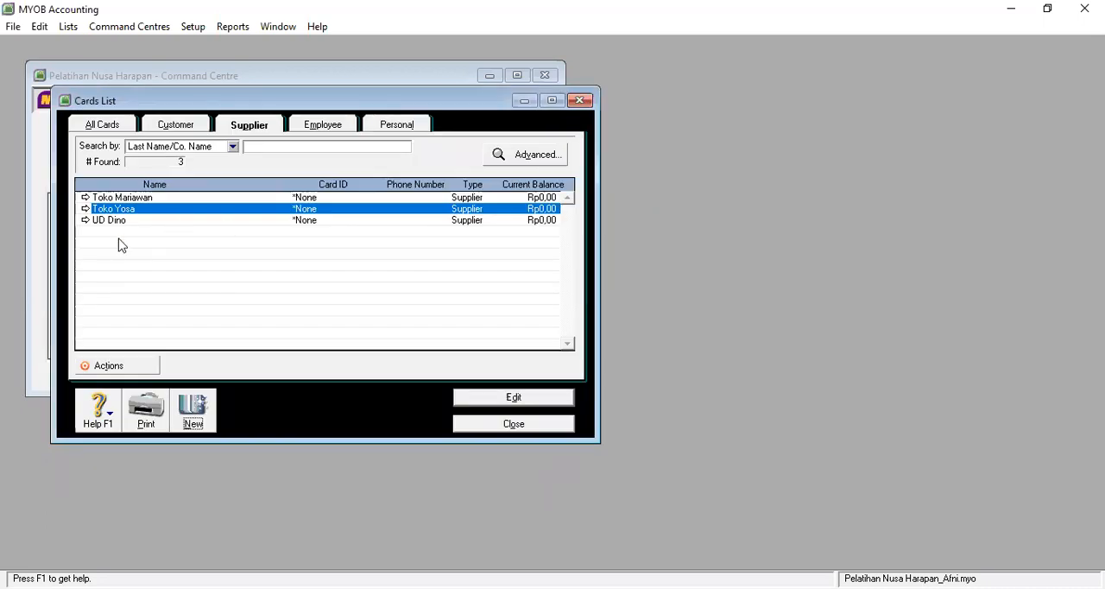
Step: Create a new supplier card with the company name Supplier Tunai from the Cards List
{"action": "left_click", "coordinate": [192, 410]}
{"action": "type", "text": "S"}
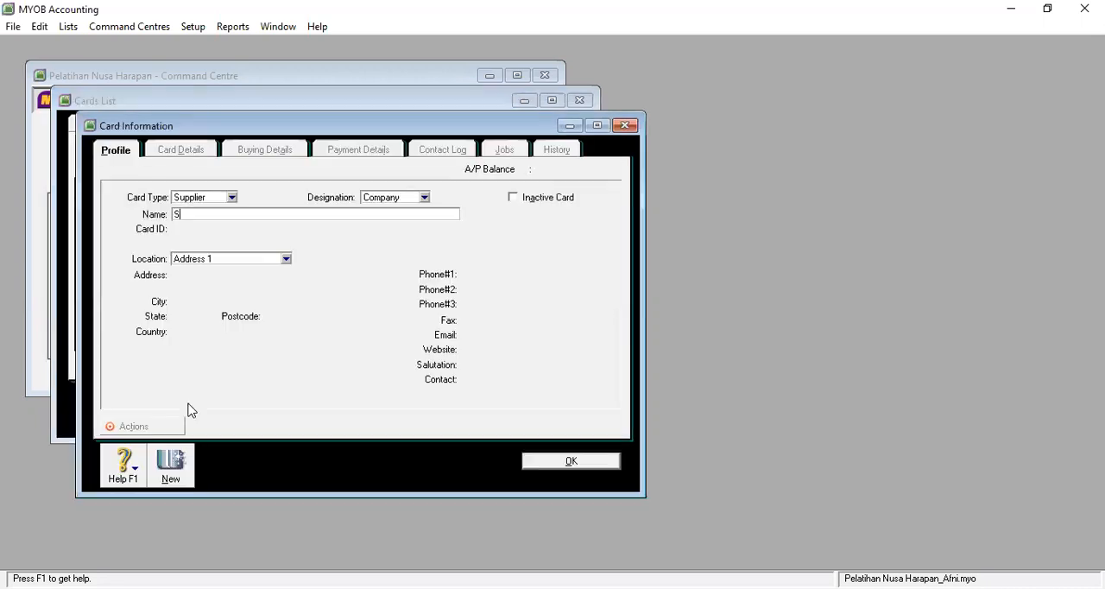
{"action": "type", "text": "upplier Tunai"}
{"action": "key", "text": "Tab"}
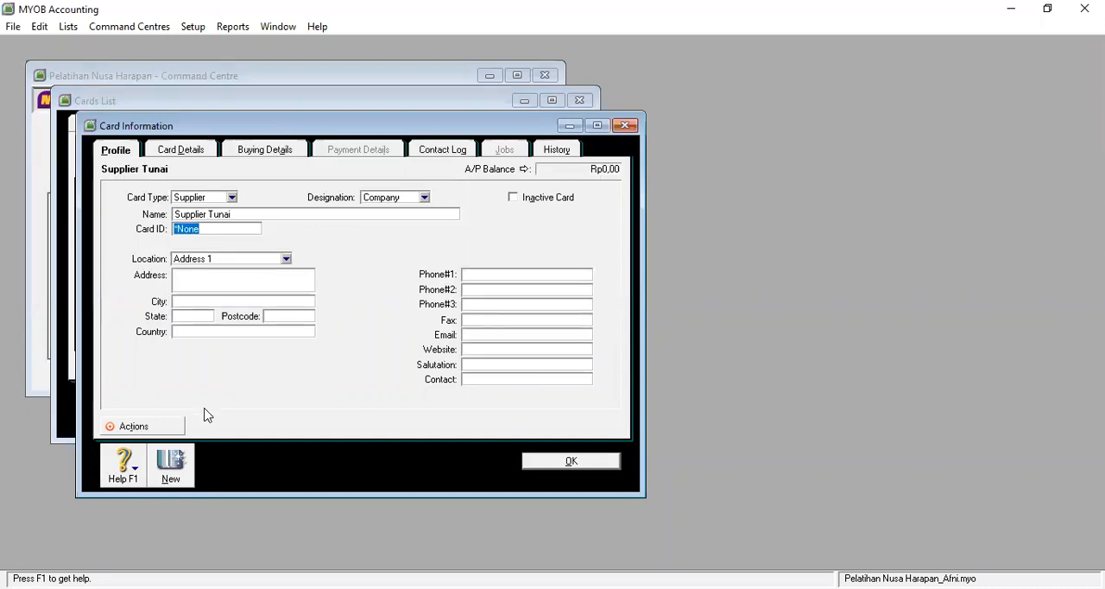
Step: Set the address in the Supplier Tunai card profile to "Dimana Saja"
{"action": "left_click", "coordinate": [229, 284]}
{"action": "type", "text": "Dimana Saja"}
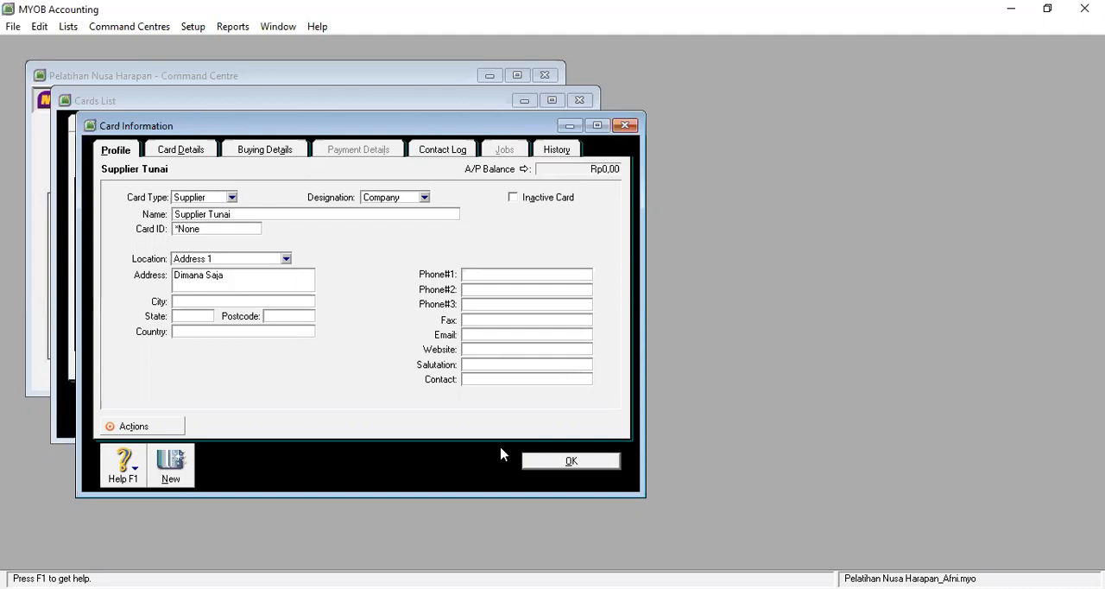
Step: Enter the contact person's name in the Supplier Tunai card and save the card
{"action": "left_click", "coordinate": [500, 384]}
{"action": "type", "text": "Sione, S.Kom"}
{"action": "key", "text": "Return"}
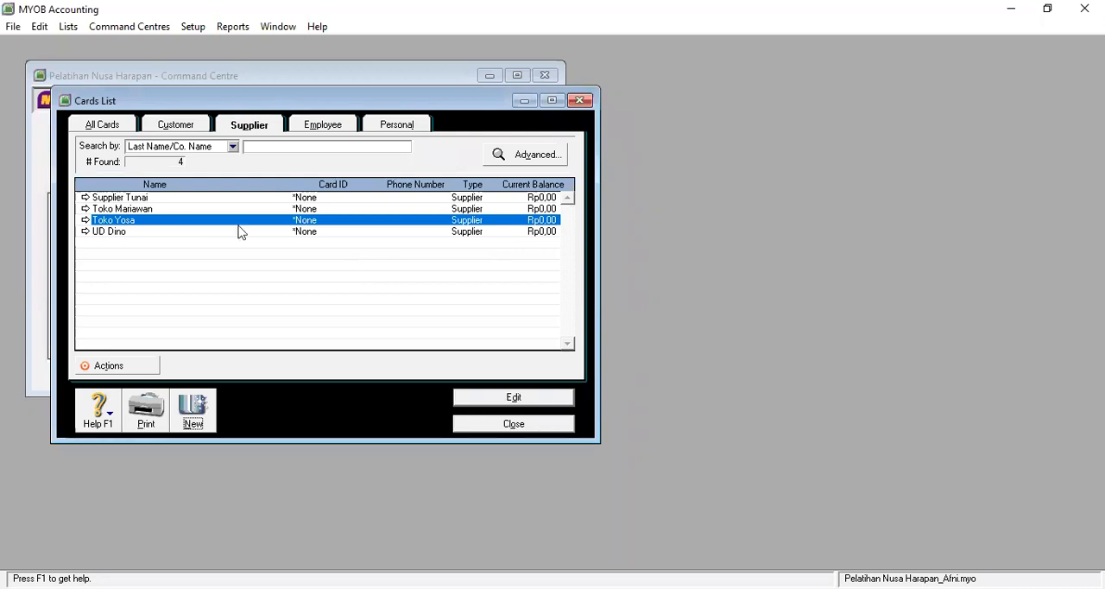
Step: Open the Supplier Balances setup and start adding a historical purchase for Toko Yosa
{"action": "left_click", "coordinate": [193, 27]}
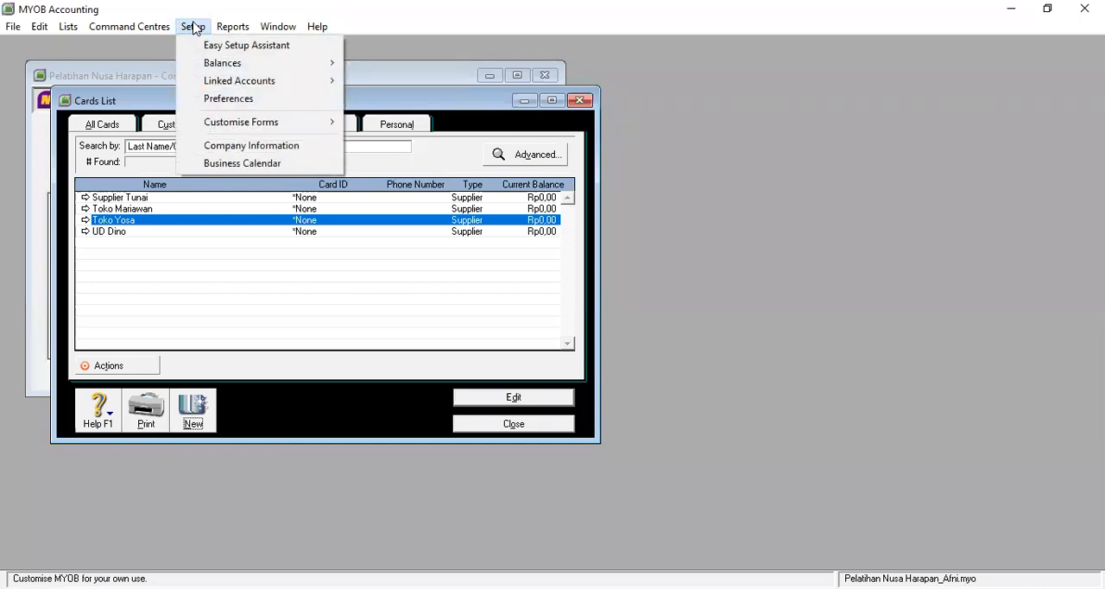
{"action": "left_click", "coordinate": [224, 70]}
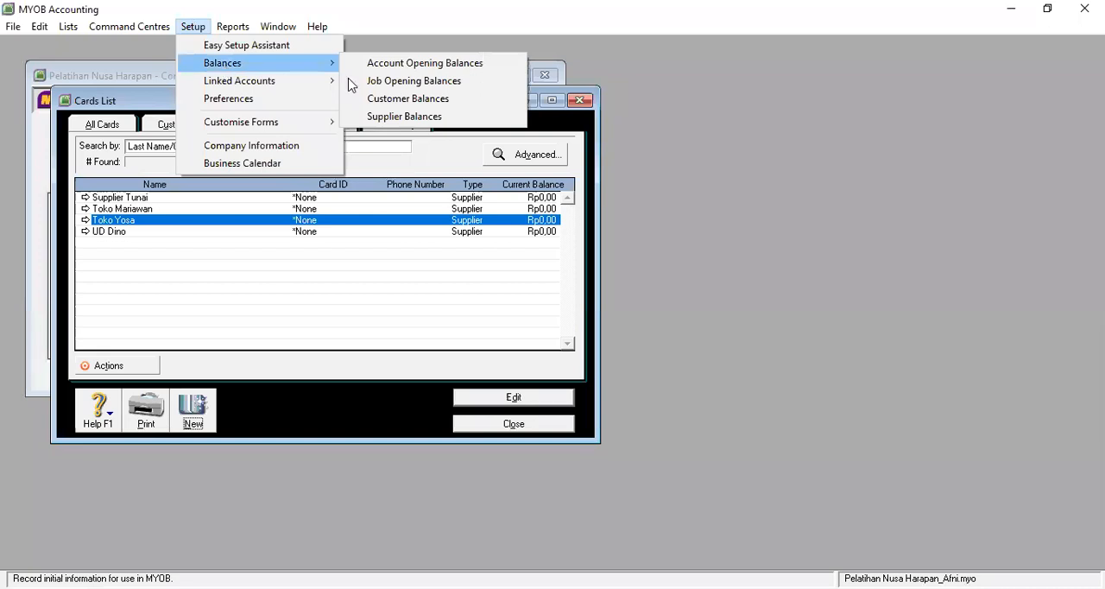
{"action": "left_click", "coordinate": [410, 117]}
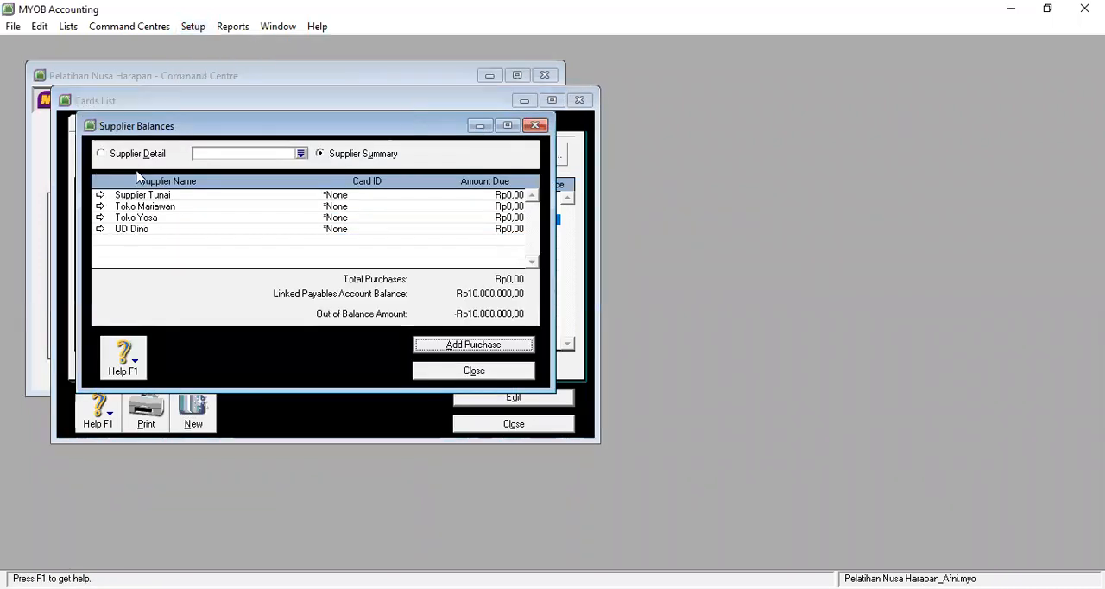
{"action": "left_click", "coordinate": [100, 217]}
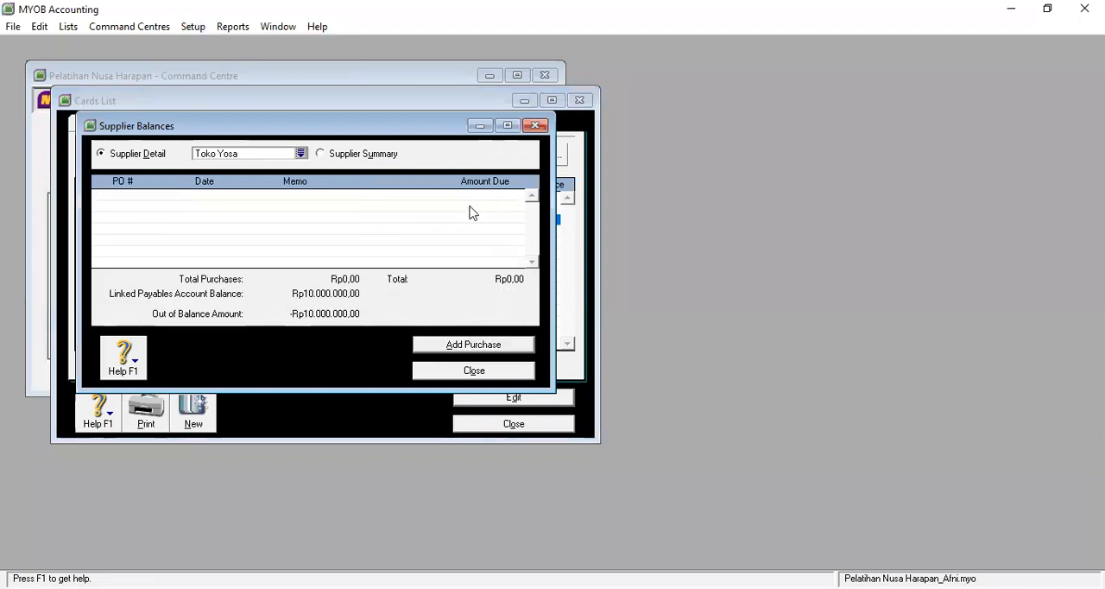
{"action": "left_click", "coordinate": [482, 347]}
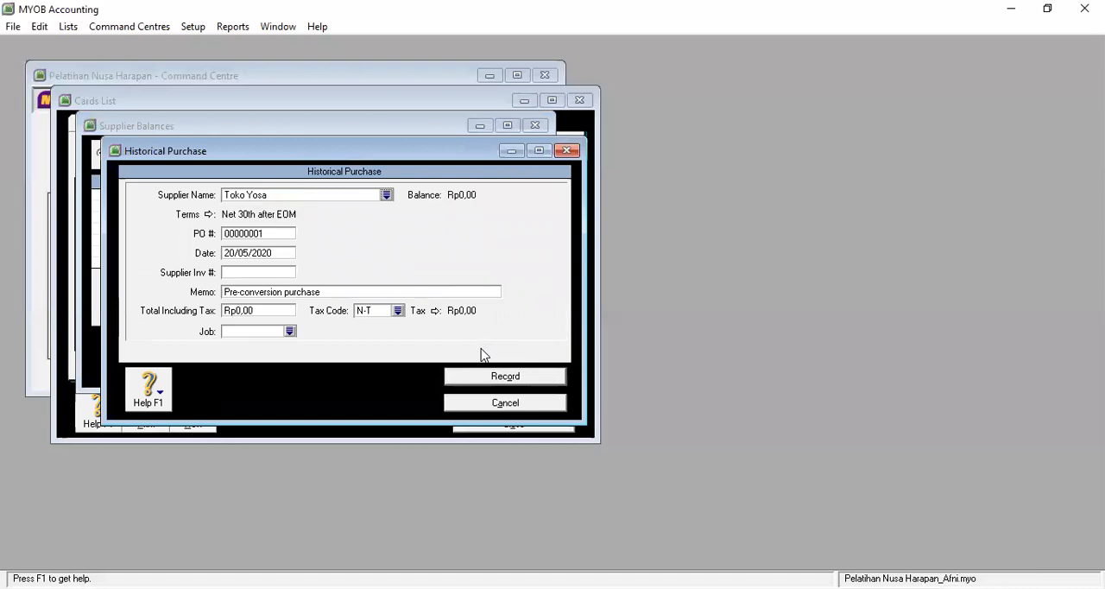
Step: Set the Toko Yosa historical purchase's date to 01/01/2017 and its supplier invoice number to TY1
{"action": "left_click", "coordinate": [276, 250]}
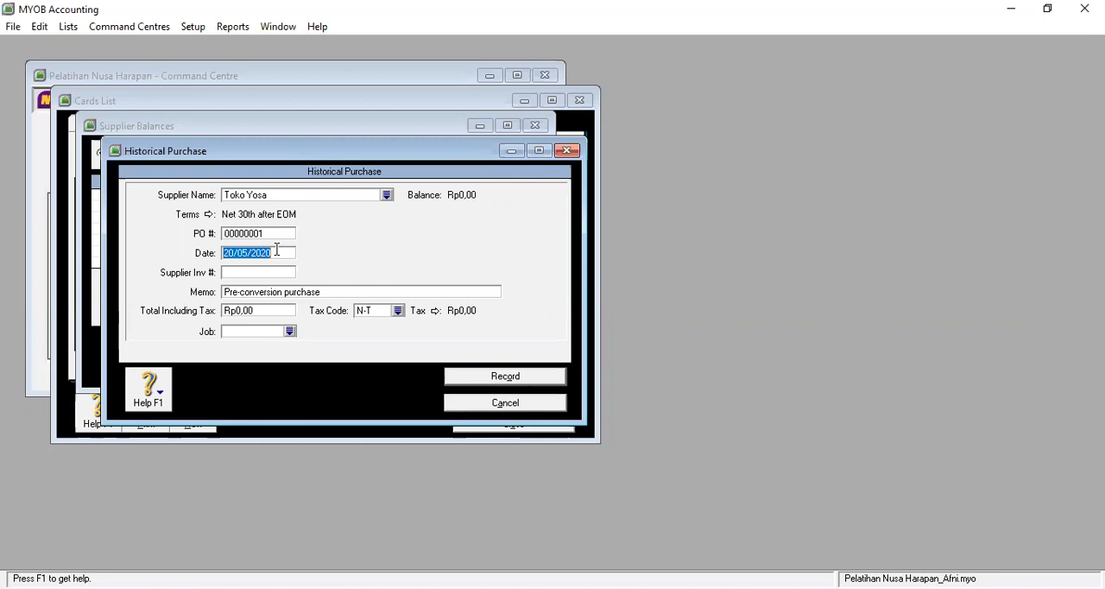
{"action": "type", "text": "01/01"}
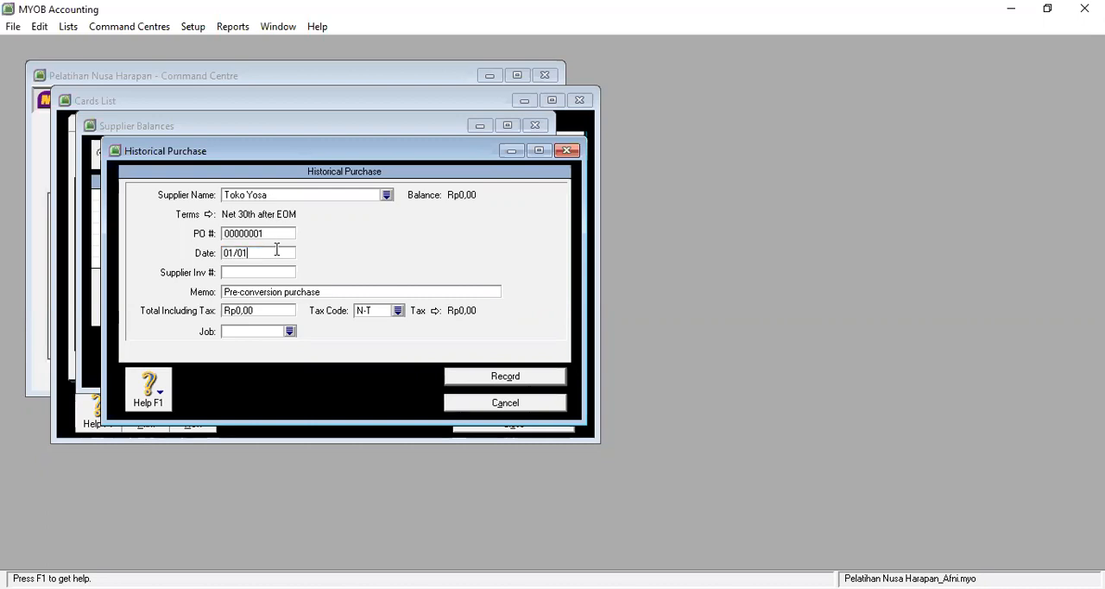
{"action": "type", "text": "/2017"}
{"action": "left_click", "coordinate": [253, 274]}
{"action": "type", "text": "TY1"}
Step: Replace the historical purchase's memo with "Saldo Awal Toko Yosa"
{"action": "left_click", "coordinate": [262, 292]}
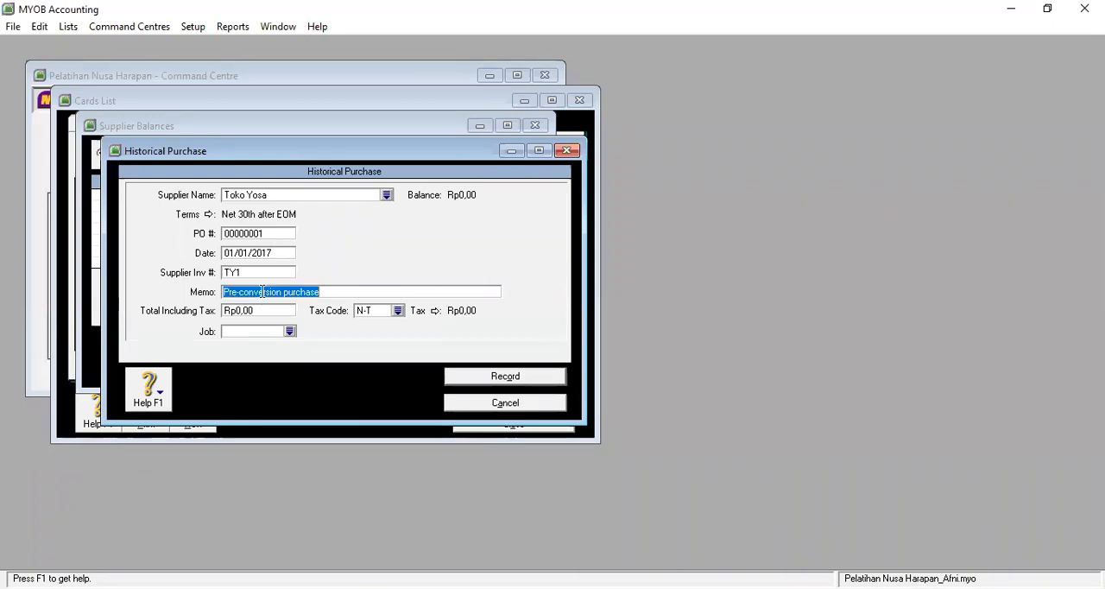
{"action": "type", "text": "Saldo Awal Toko Yosa"}
Step: Set the purchase's total including tax to Rp4.500.000, record it and close the Supplier Balances
{"action": "left_click", "coordinate": [247, 310]}
{"action": "type", "text": "4.500"}
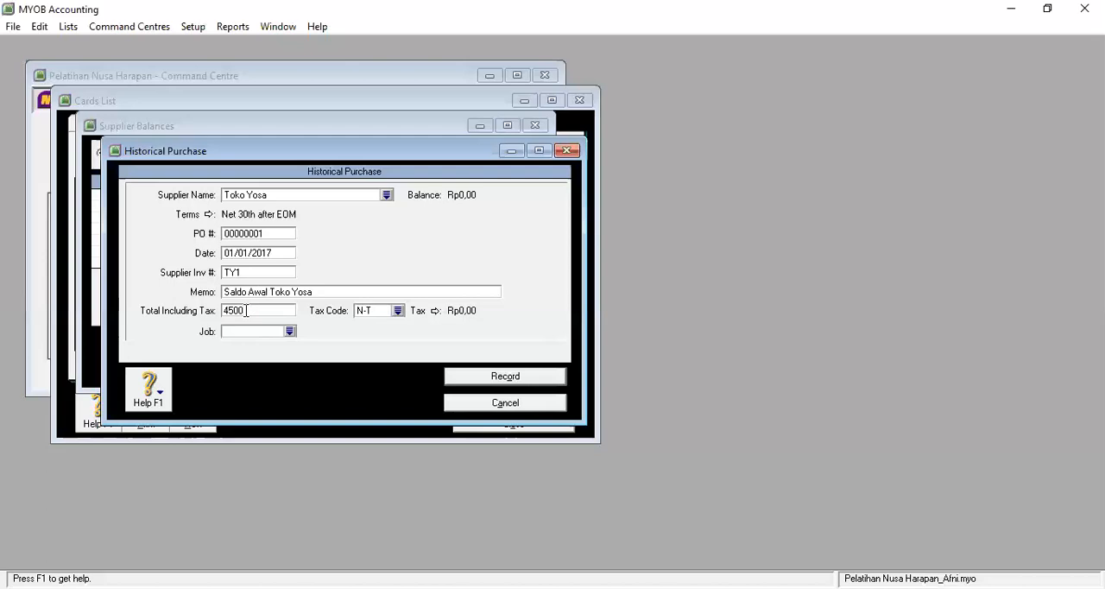
{"action": "type", "text": ".0000"}
{"action": "key", "text": "Tab"}
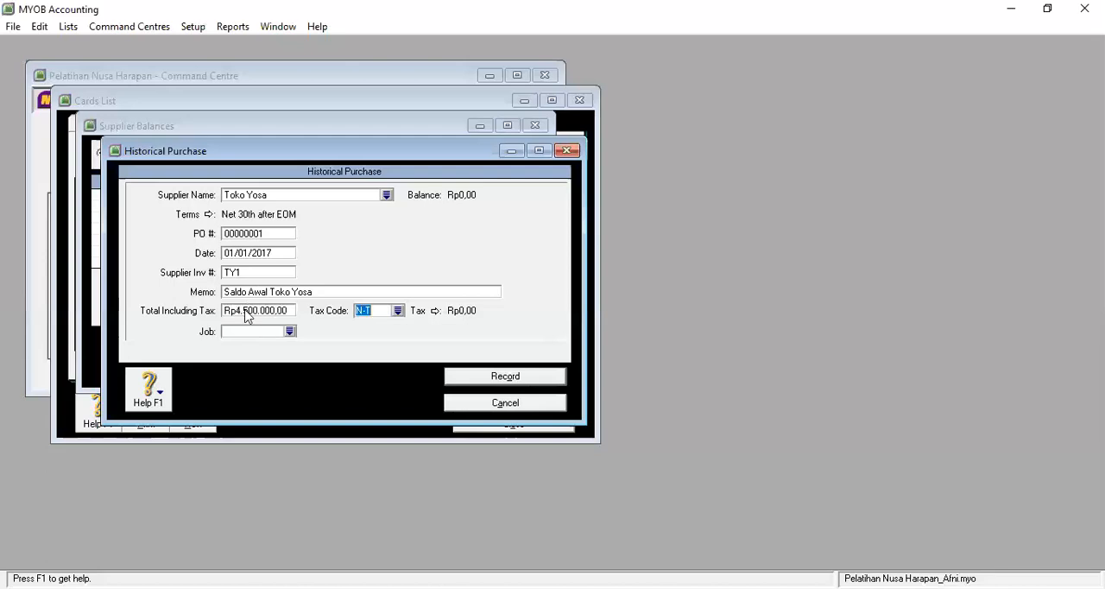
{"action": "left_click", "coordinate": [529, 384]}
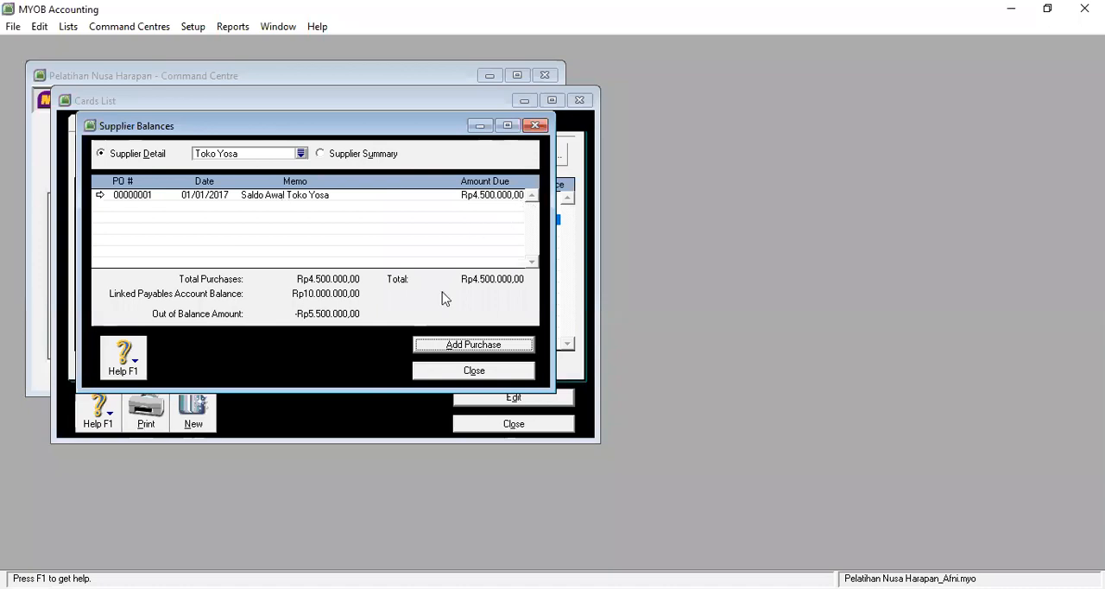
{"action": "left_click", "coordinate": [476, 370]}
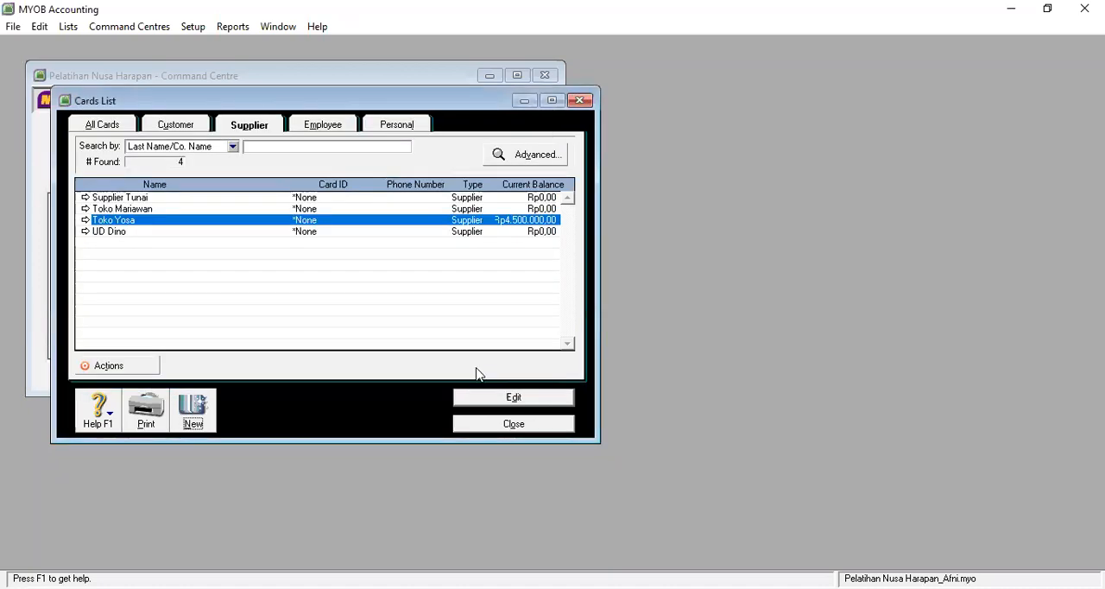
Step: Check the UD Dino supplier card, and start a historical purchase for UD Dino in the Supplier Balances setup
{"action": "left_click", "coordinate": [85, 232]}
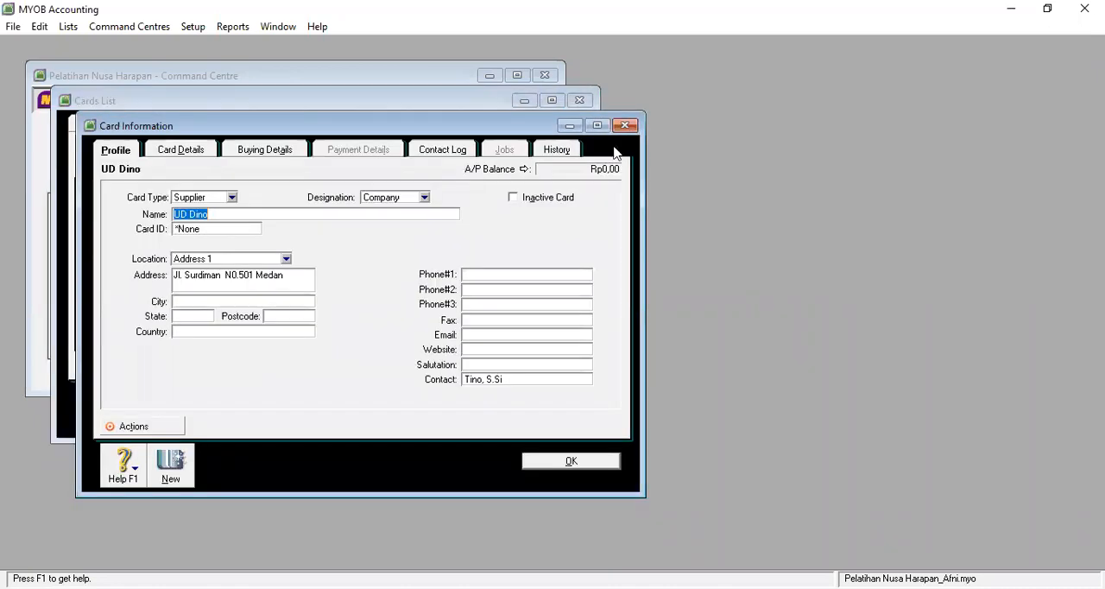
{"action": "left_click", "coordinate": [634, 126]}
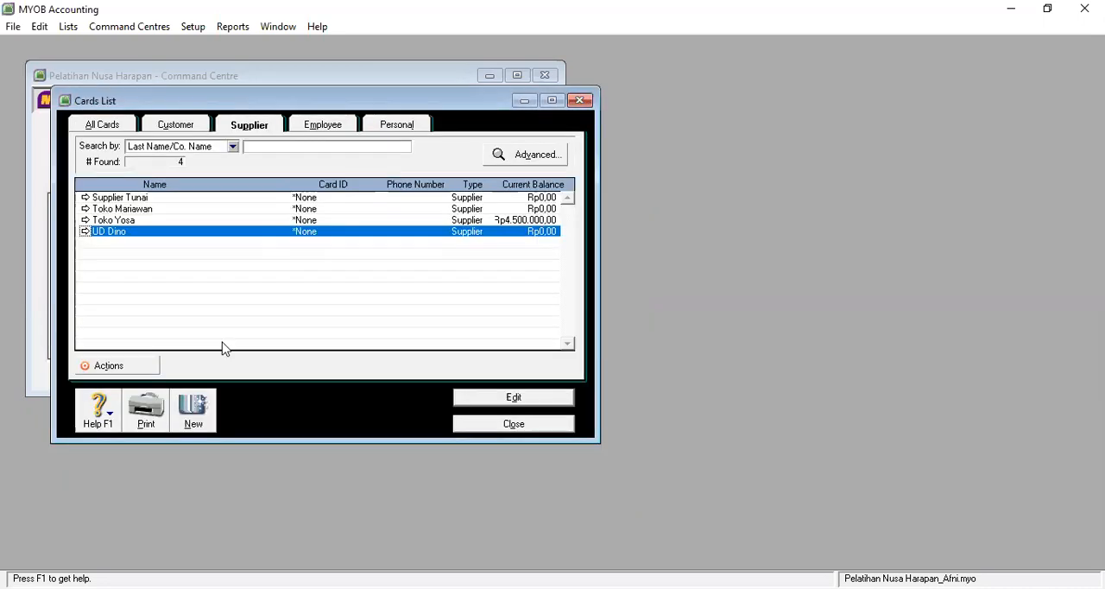
{"action": "left_click", "coordinate": [195, 29]}
{"action": "mouse_move", "coordinate": [226, 69]}
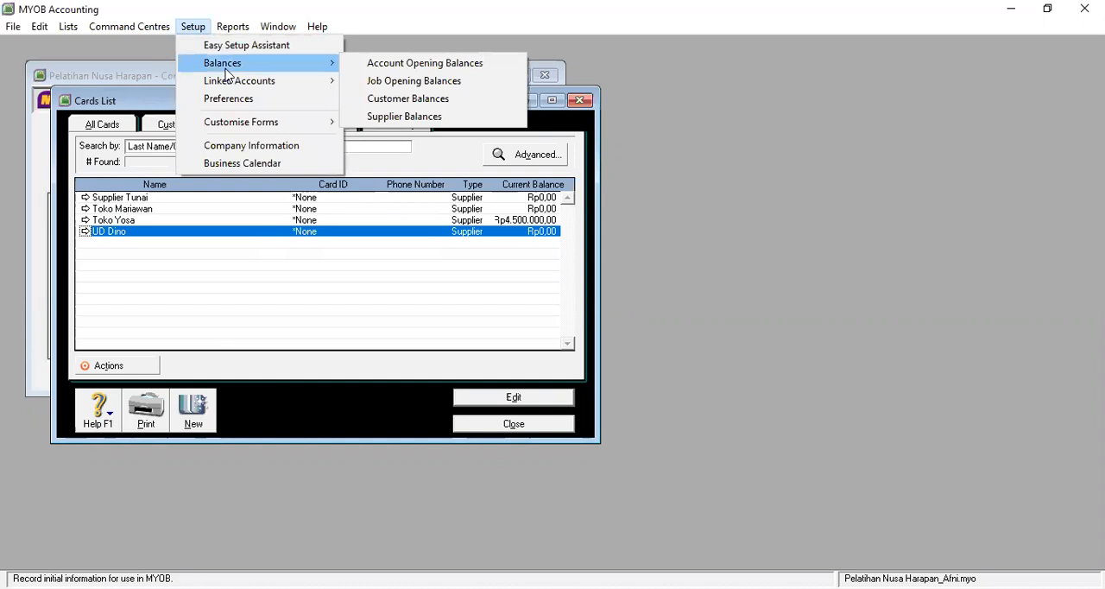
{"action": "left_click", "coordinate": [432, 121]}
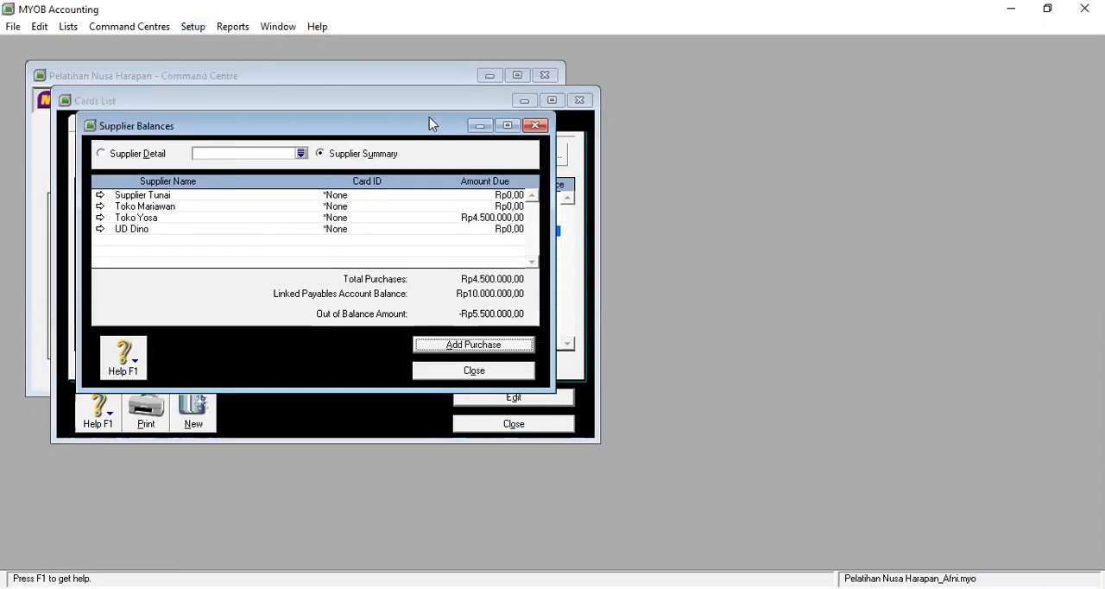
{"action": "left_click", "coordinate": [100, 229]}
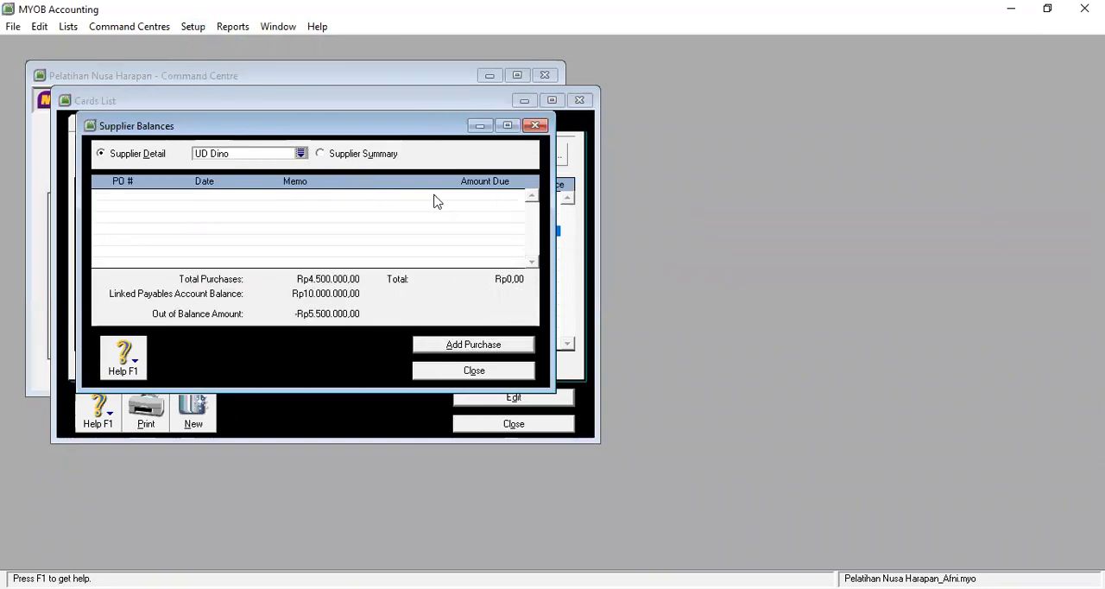
{"action": "left_click", "coordinate": [489, 348]}
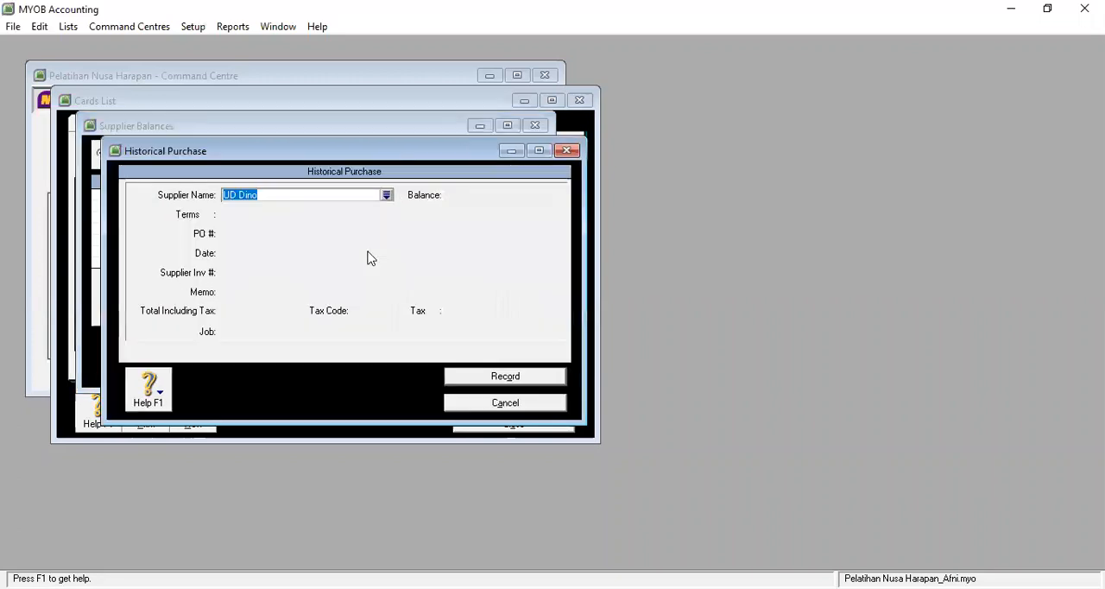
{"action": "key", "text": "Tab"}
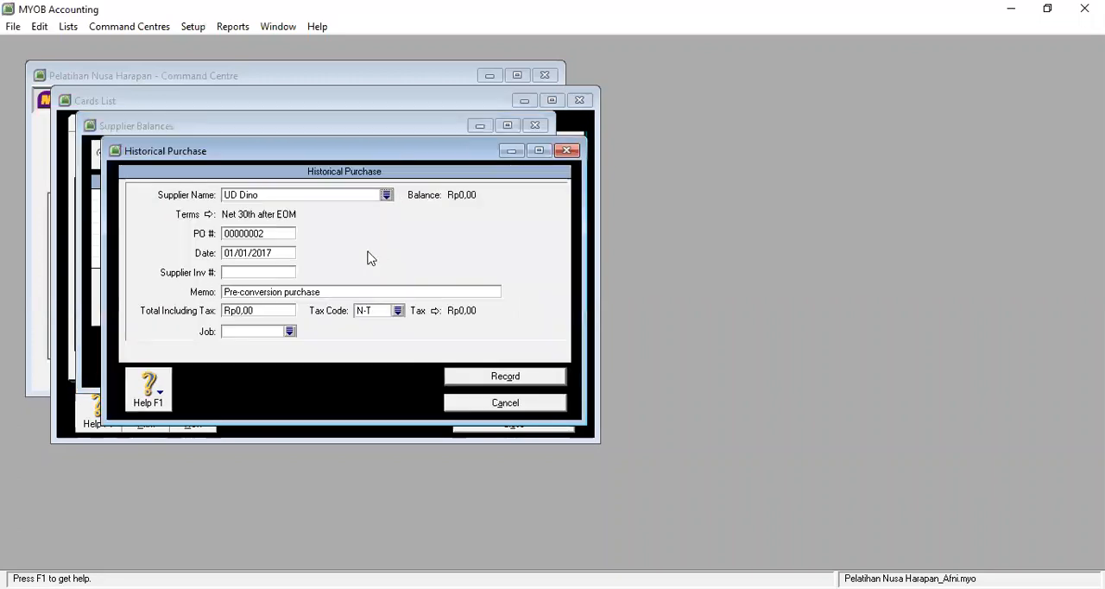
Step: Create a new detail job numbered "DI 1" from the historical purchase's job selection
{"action": "left_click", "coordinate": [278, 272]}
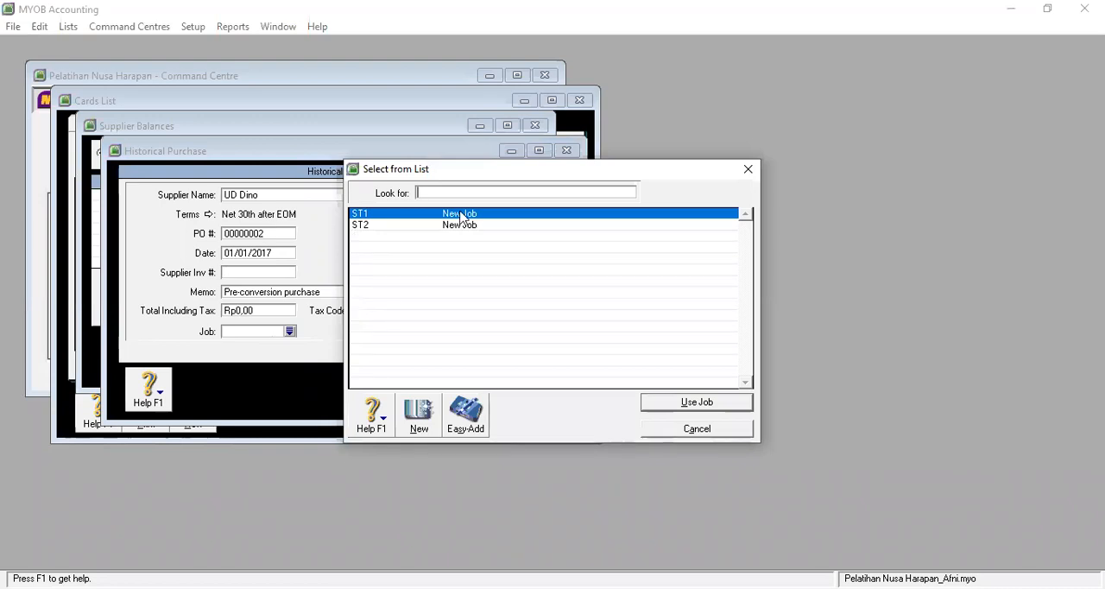
{"action": "left_click", "coordinate": [418, 418]}
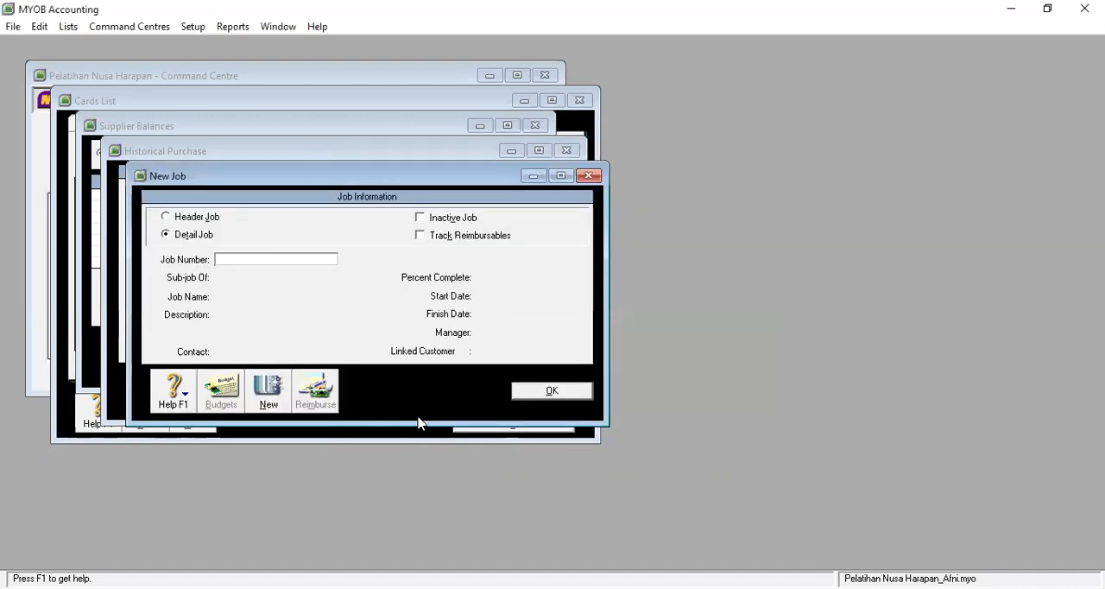
{"action": "type", "text": "DI 1"}
{"action": "key", "text": "Tab"}
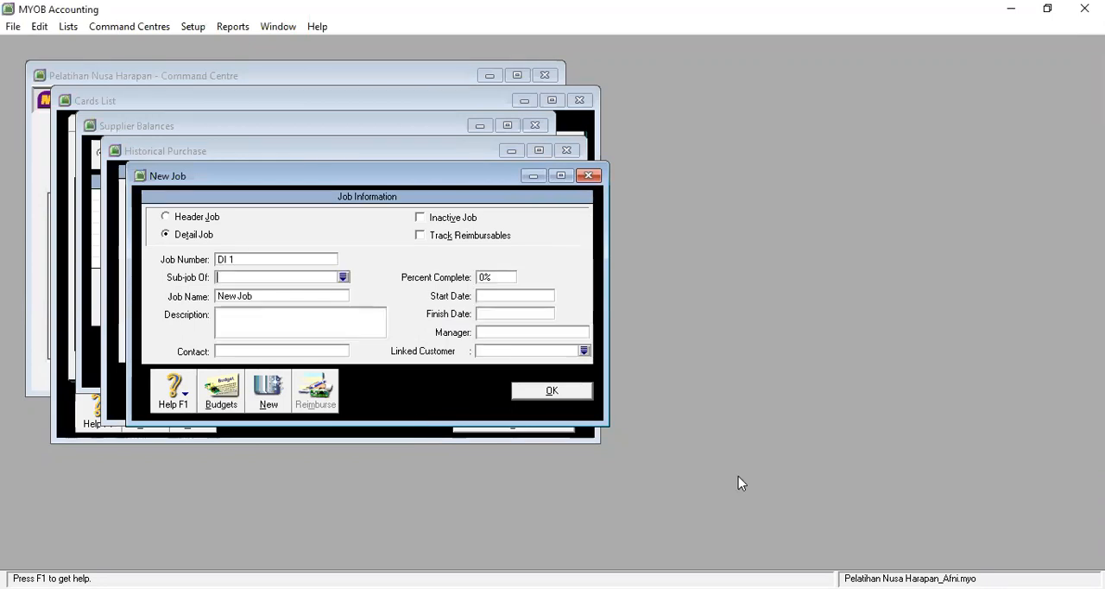
{"action": "left_click", "coordinate": [552, 391]}
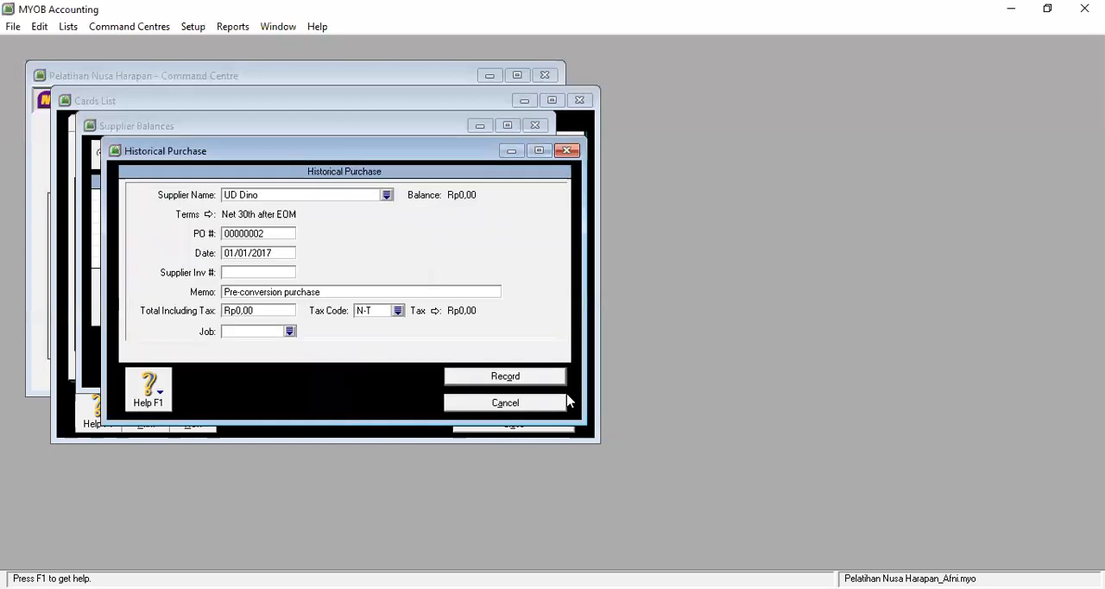
Step: Create another new detail job numbered "DI2" from the historical purchase's job selection
{"action": "left_click", "coordinate": [277, 332]}
{"action": "type", "text": "DI2"}
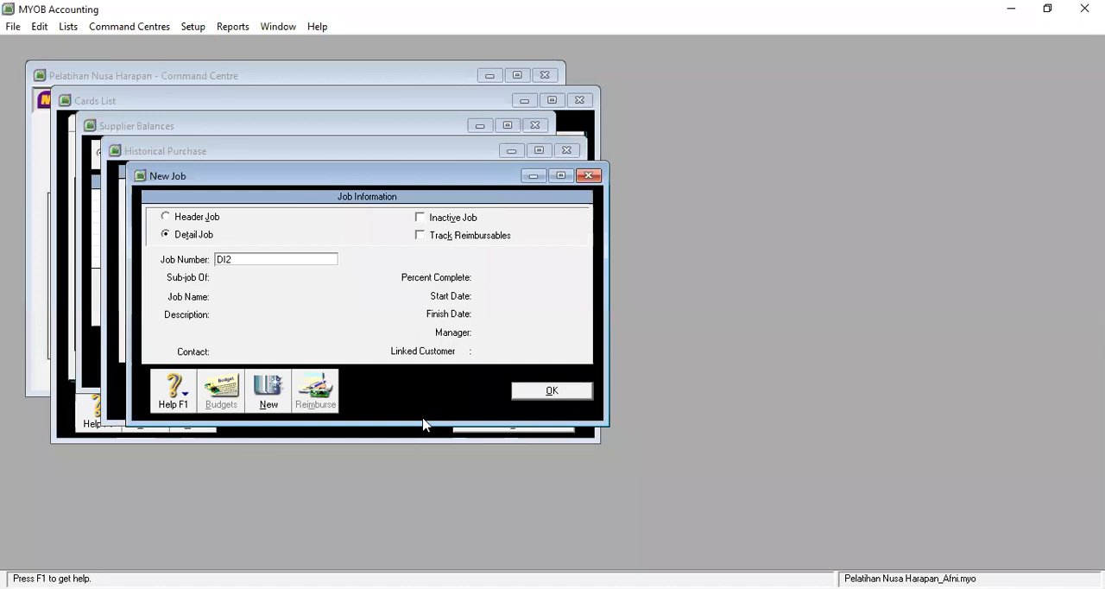
{"action": "key", "text": "Tab"}
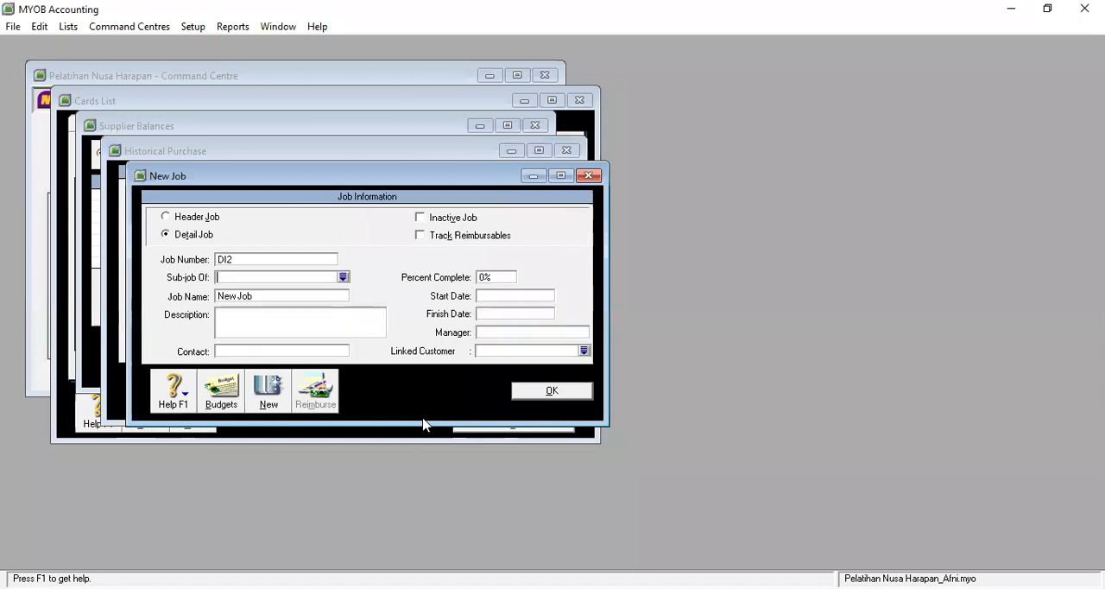
{"action": "left_click", "coordinate": [577, 396]}
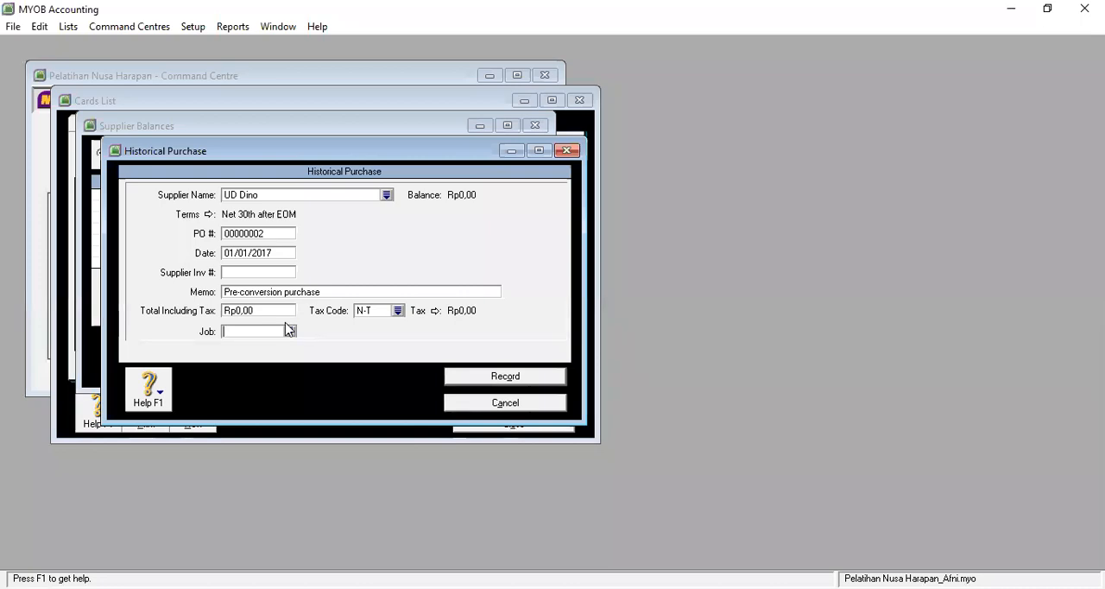
Step: Set the UD Dino purchase's supplier invoice number to DI1 and its memo to "Saldo Awal UD Dino"
{"action": "left_click", "coordinate": [249, 272]}
{"action": "type", "text": "DI1"}
{"action": "key", "text": "Tab"}
{"action": "type", "text": "Saldo A"}
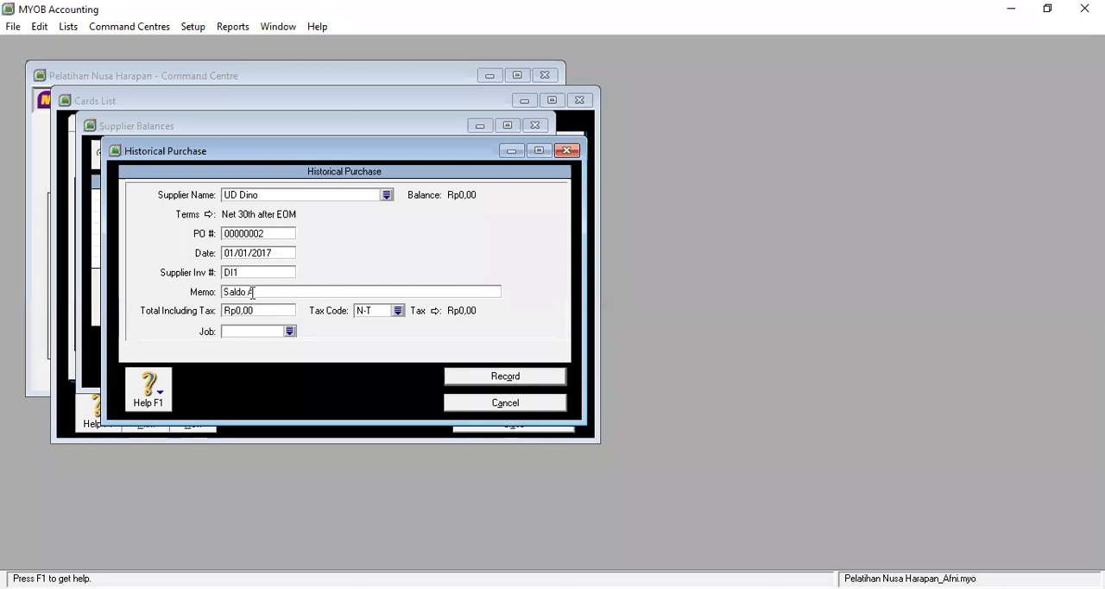
{"action": "type", "text": "wal UD Dino"}
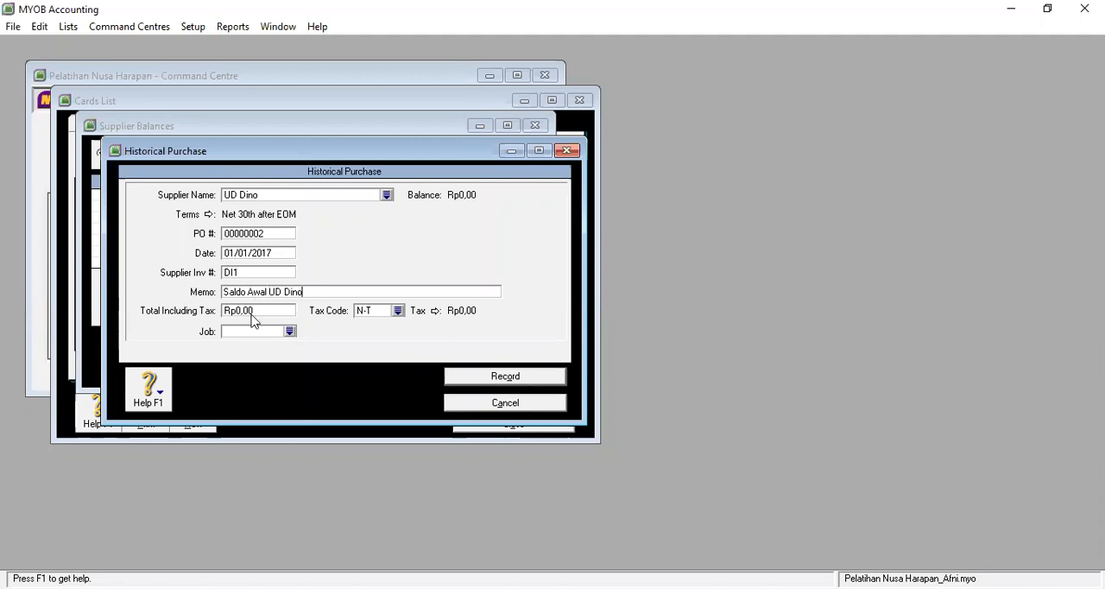
Step: Set the purchase's total including tax to Rp4.500.000, assign job DI 1 and record it
{"action": "left_click", "coordinate": [252, 312]}
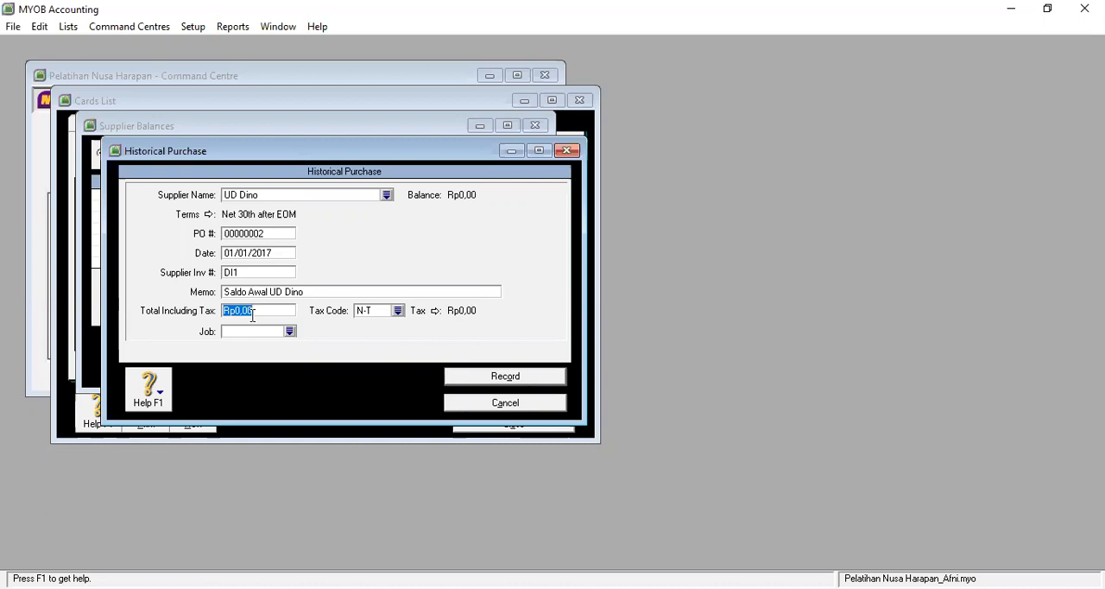
{"action": "type", "text": "4.500."}
{"action": "type", "text": "000"}
{"action": "key", "text": "Tab"}
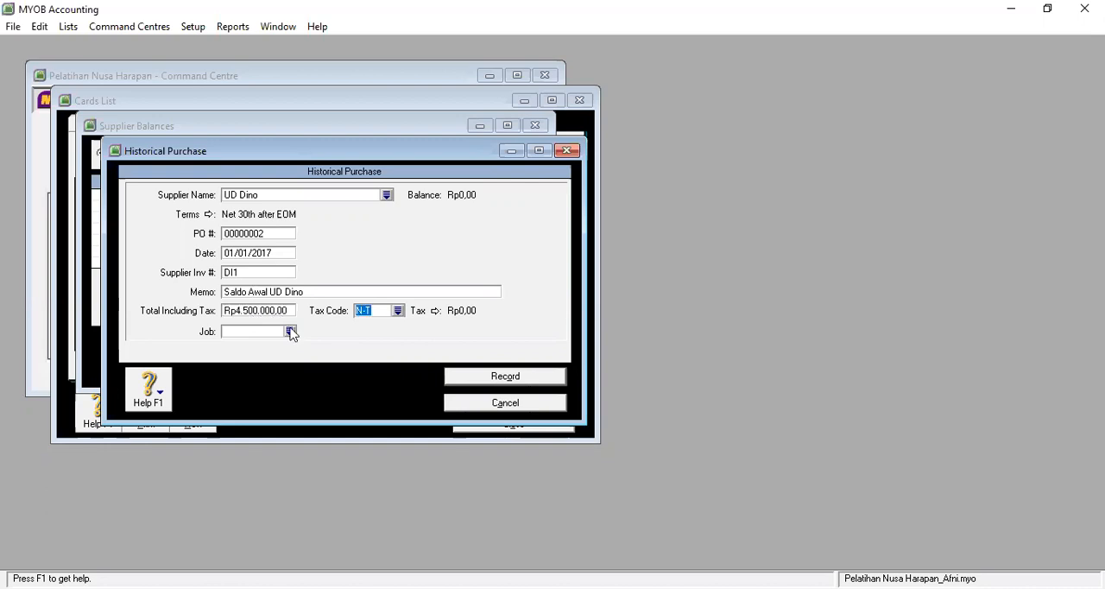
{"action": "key", "text": "Tab"}
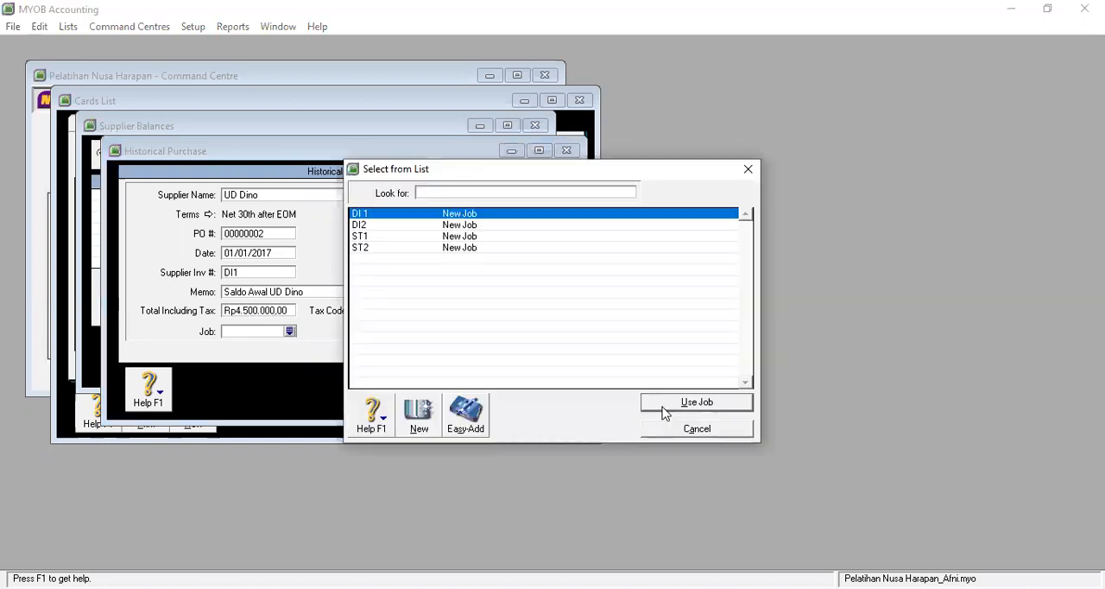
{"action": "key", "text": "Return"}
{"action": "left_click", "coordinate": [533, 379]}
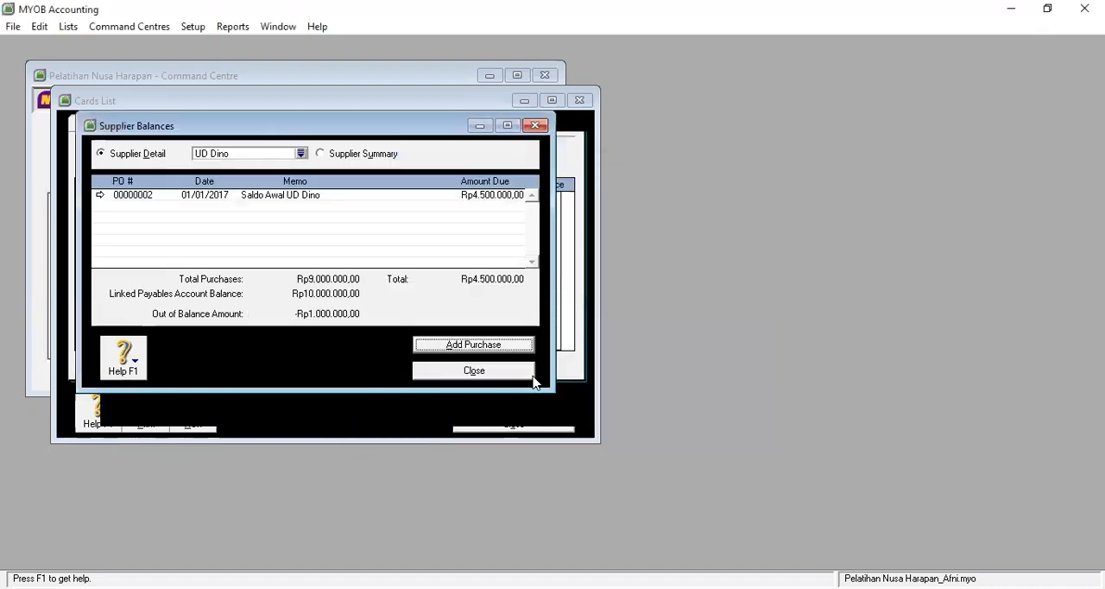
Step: Add a second historical purchase for UD Dino with supplier invoice number DI1 and the memo "Saldo Awal UD Dino"
{"action": "left_click", "coordinate": [472, 345]}
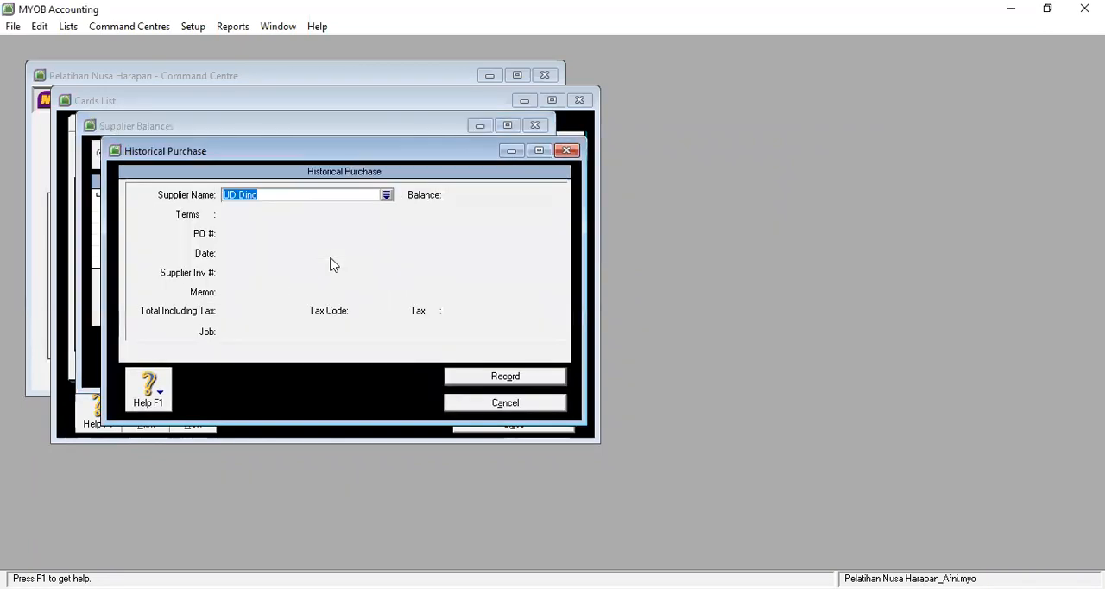
{"action": "left_click", "coordinate": [243, 274]}
{"action": "type", "text": "D"}
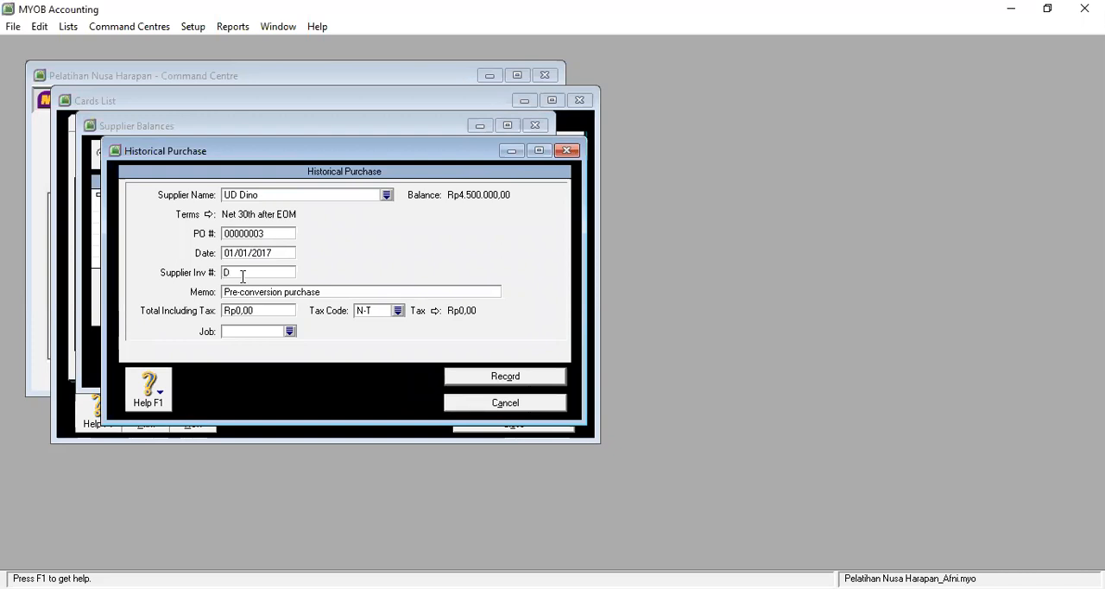
{"action": "type", "text": "I1"}
{"action": "key", "text": "Tab"}
{"action": "type", "text": "Saldo Awal UD Dino"}
Step: Set the second UD Dino purchase's total including tax to Rp1.000.000 and assign it to job DI2
{"action": "left_click", "coordinate": [252, 311]}
{"action": "type", "text": "1"}
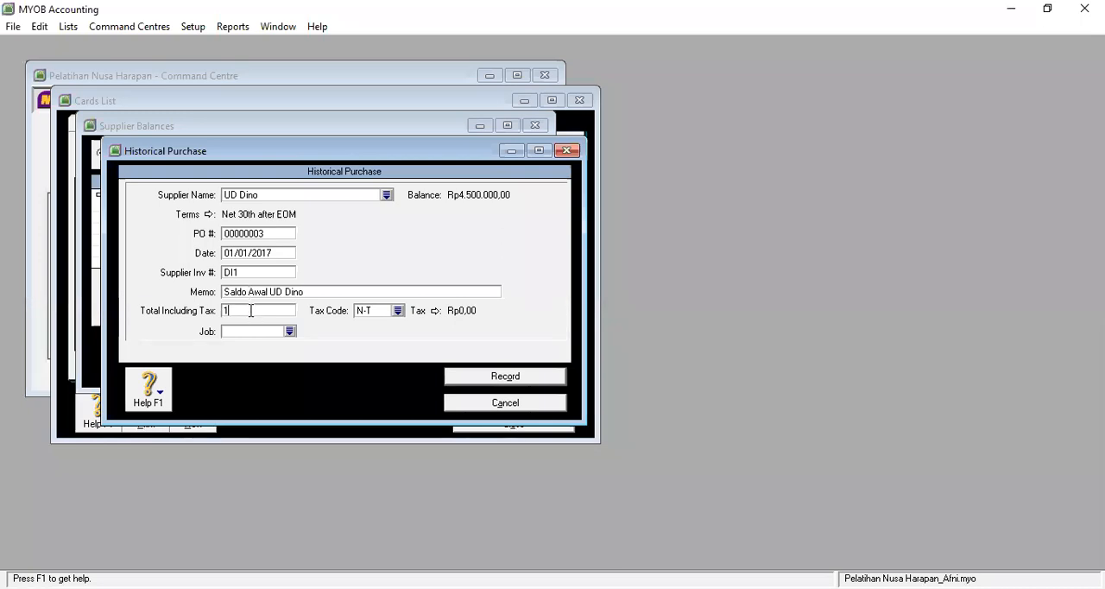
{"action": "type", "text": ".000."}
{"action": "type", "text": "000000"}
{"action": "key", "text": "Tab"}
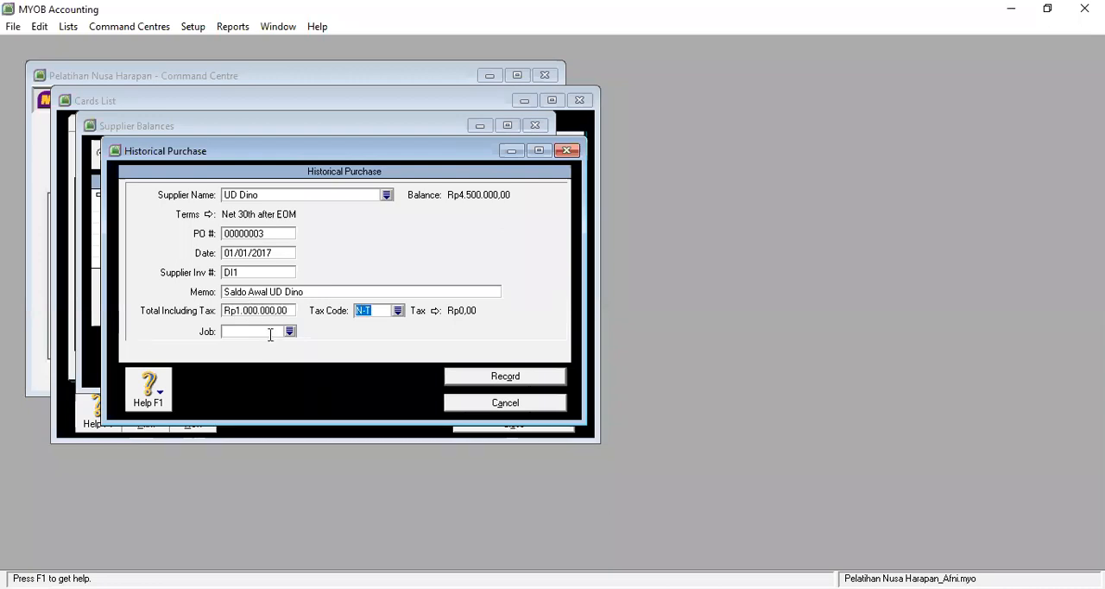
{"action": "key", "text": "Tab"}
{"action": "type", "text": "DI2"}
{"action": "key", "text": "Tab"}
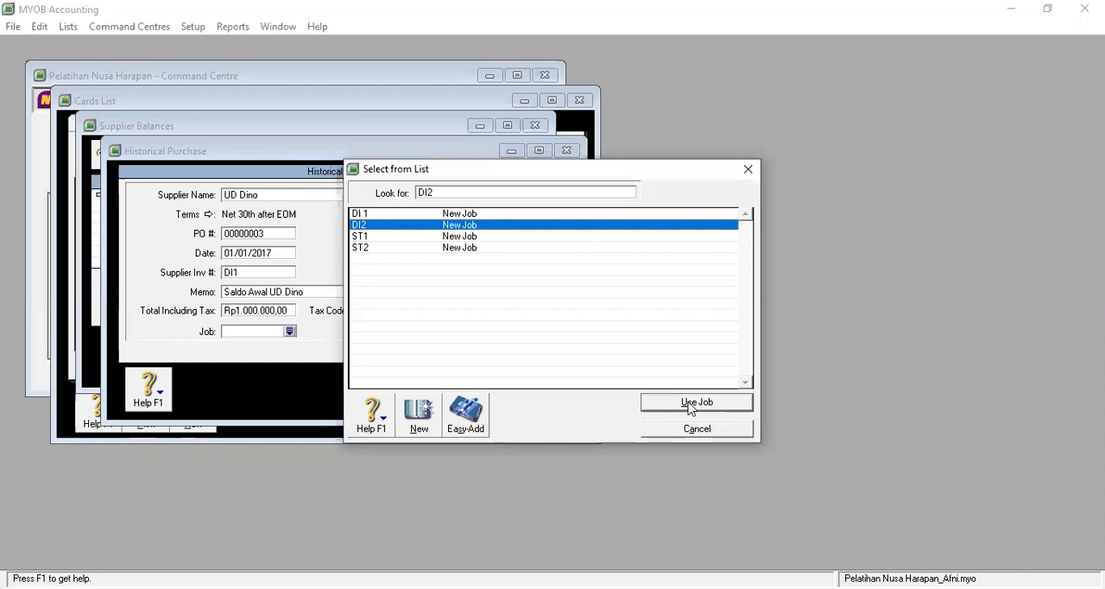
{"action": "key", "text": "Return"}
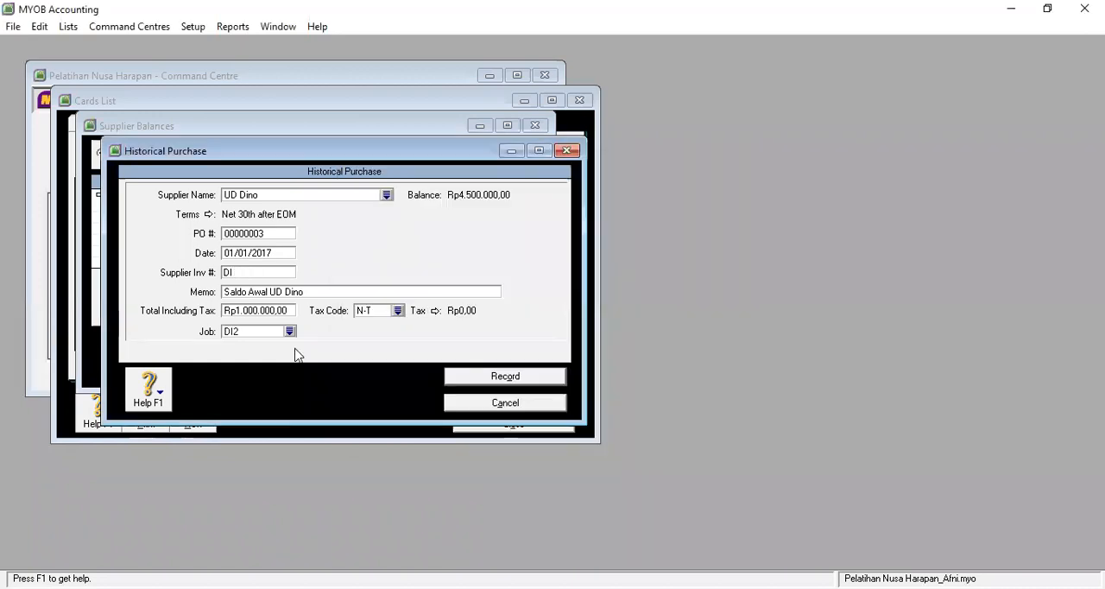
Step: Correct the second purchase's supplier invoice number to DI2, record it and close the Supplier Balances
{"action": "type", "text": "DI2"}
{"action": "left_click", "coordinate": [467, 376]}
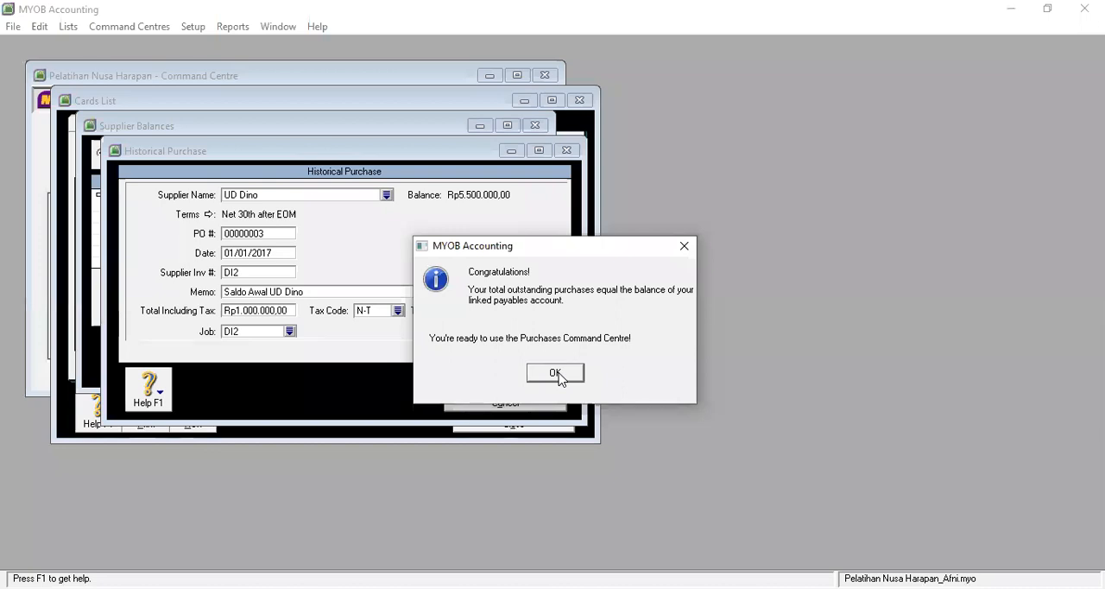
{"action": "key", "text": "Return"}
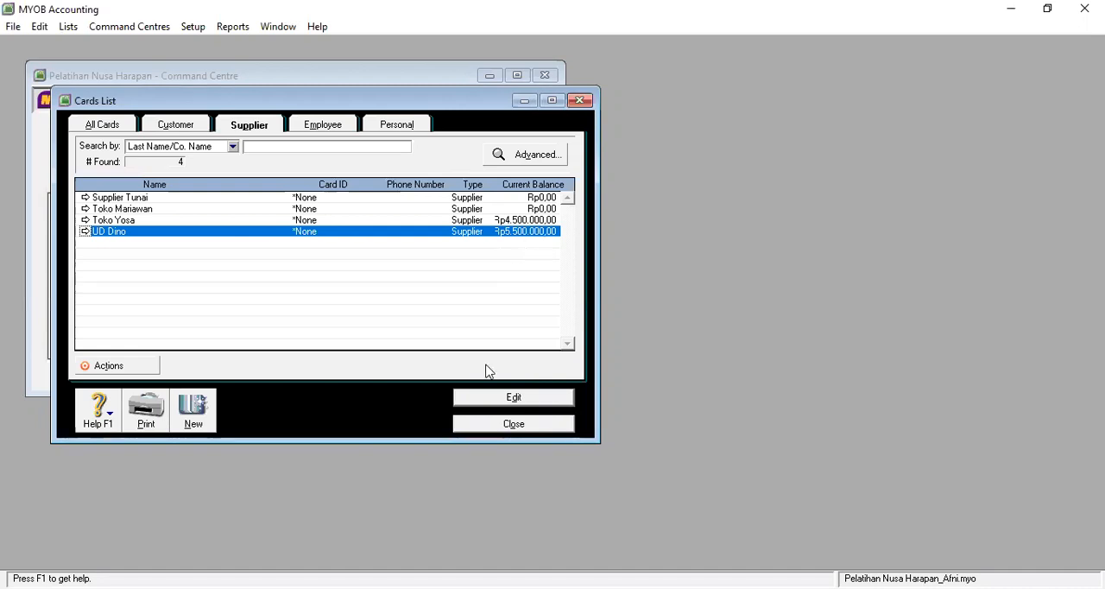
Step: Close the Cards List and view the liability accounts in the Accounts List to check the payables balance
{"action": "left_click", "coordinate": [513, 424]}
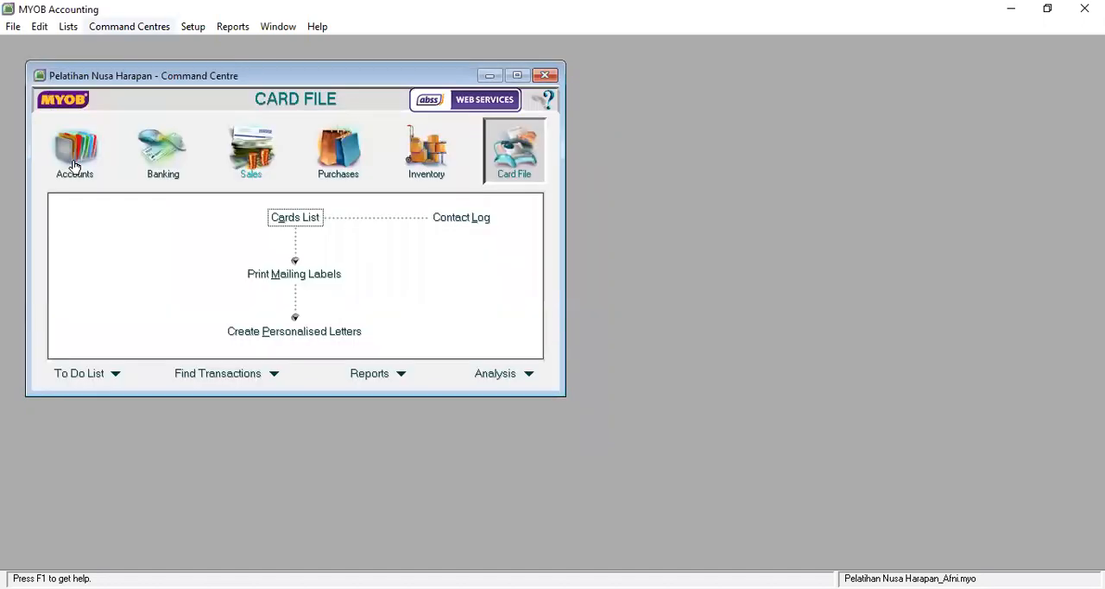
{"action": "left_click", "coordinate": [282, 221]}
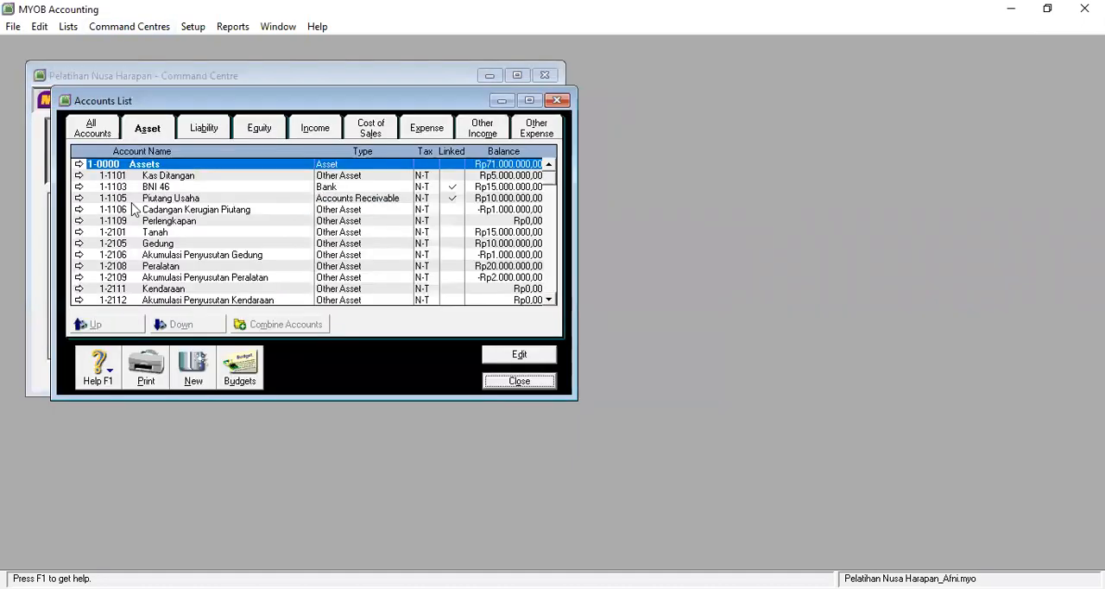
{"action": "left_click", "coordinate": [204, 128]}
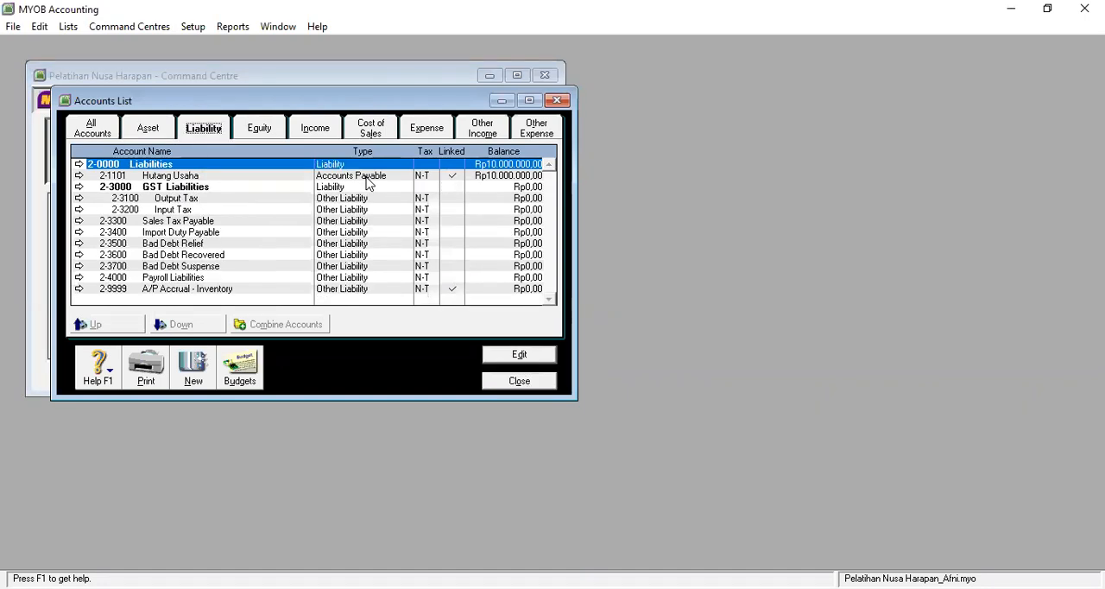